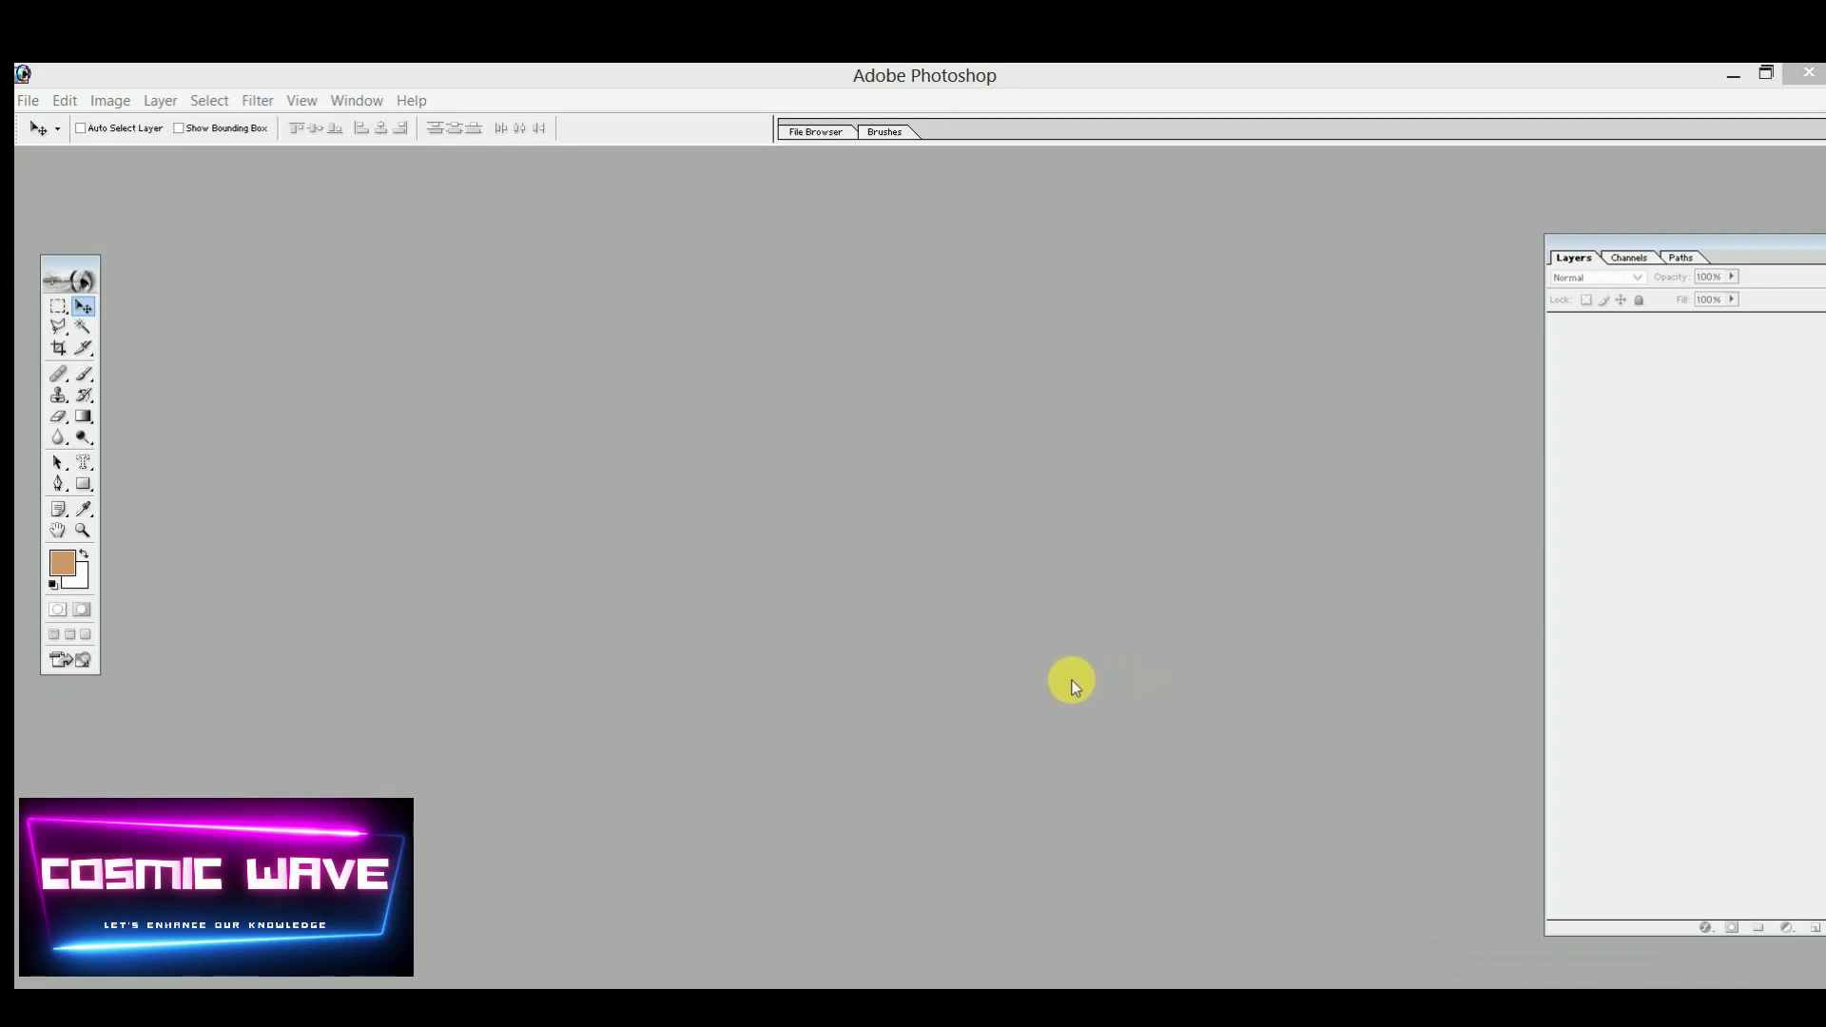
Bring the empty Photoshop window into focus
left_click(843, 550)
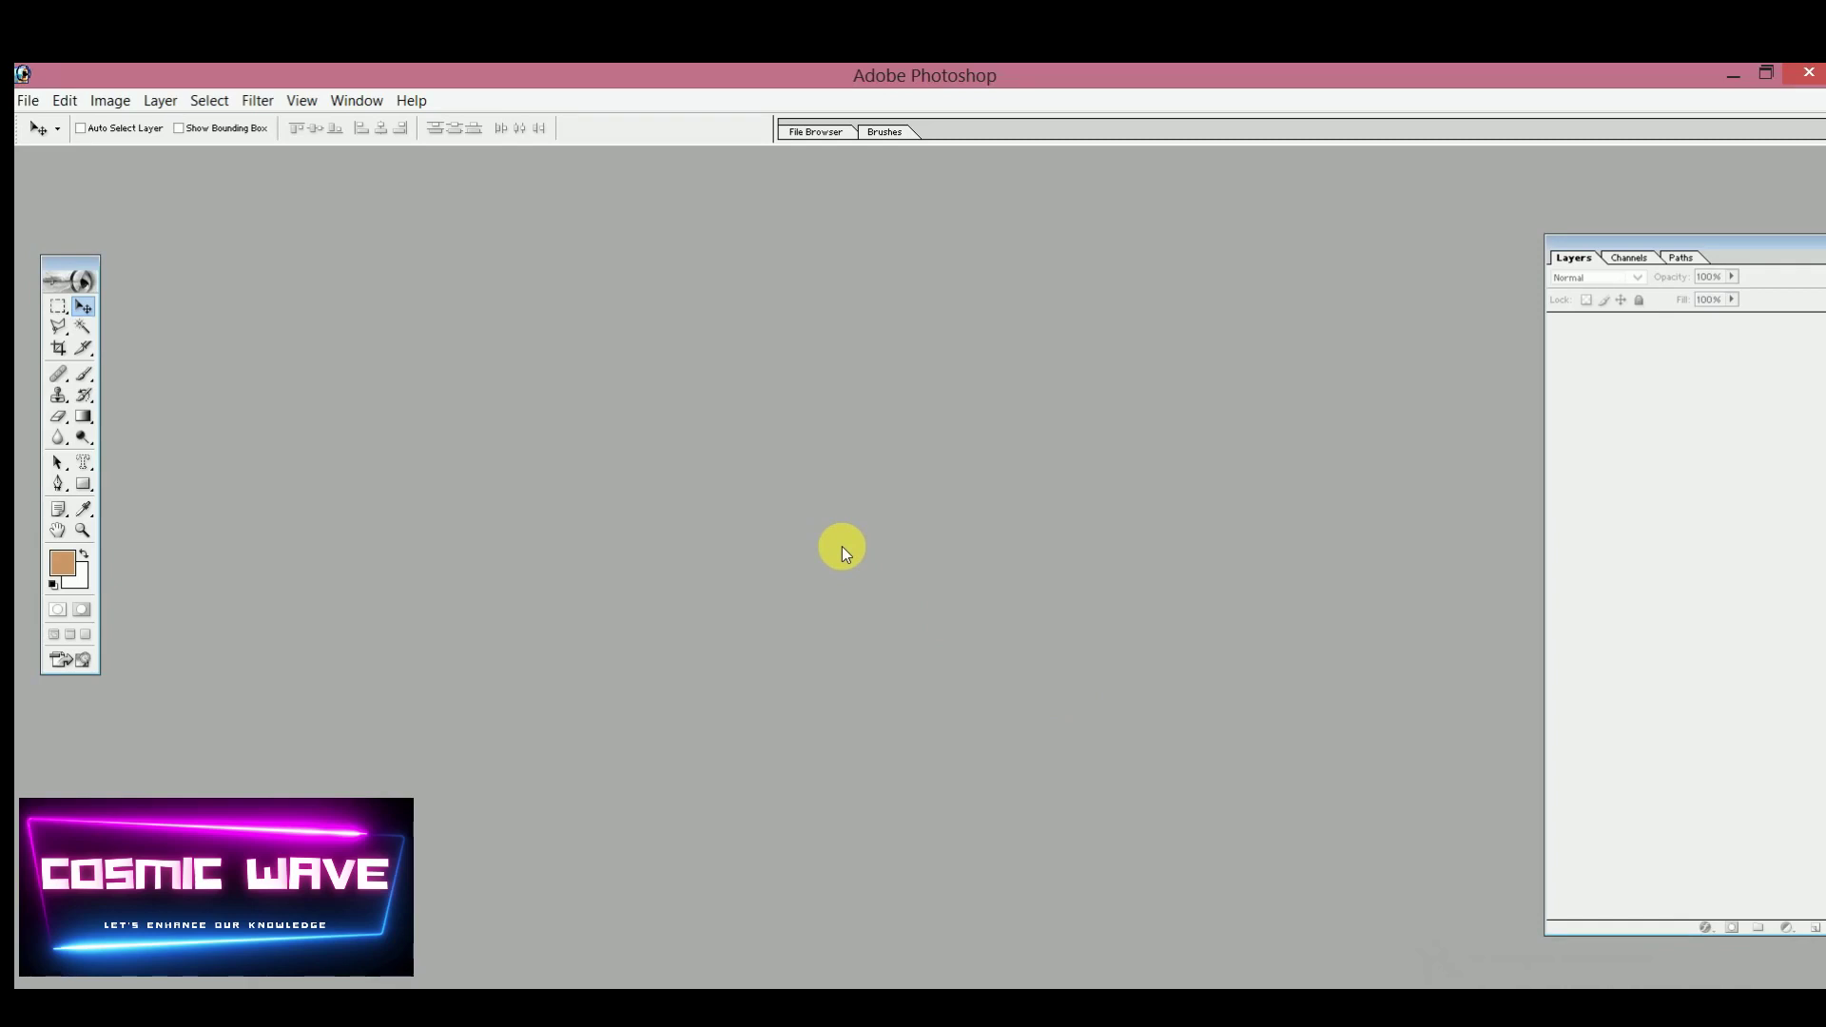
Open wp6826896.jpg from the Wall folder and maximize its document window
left_click(31, 103)
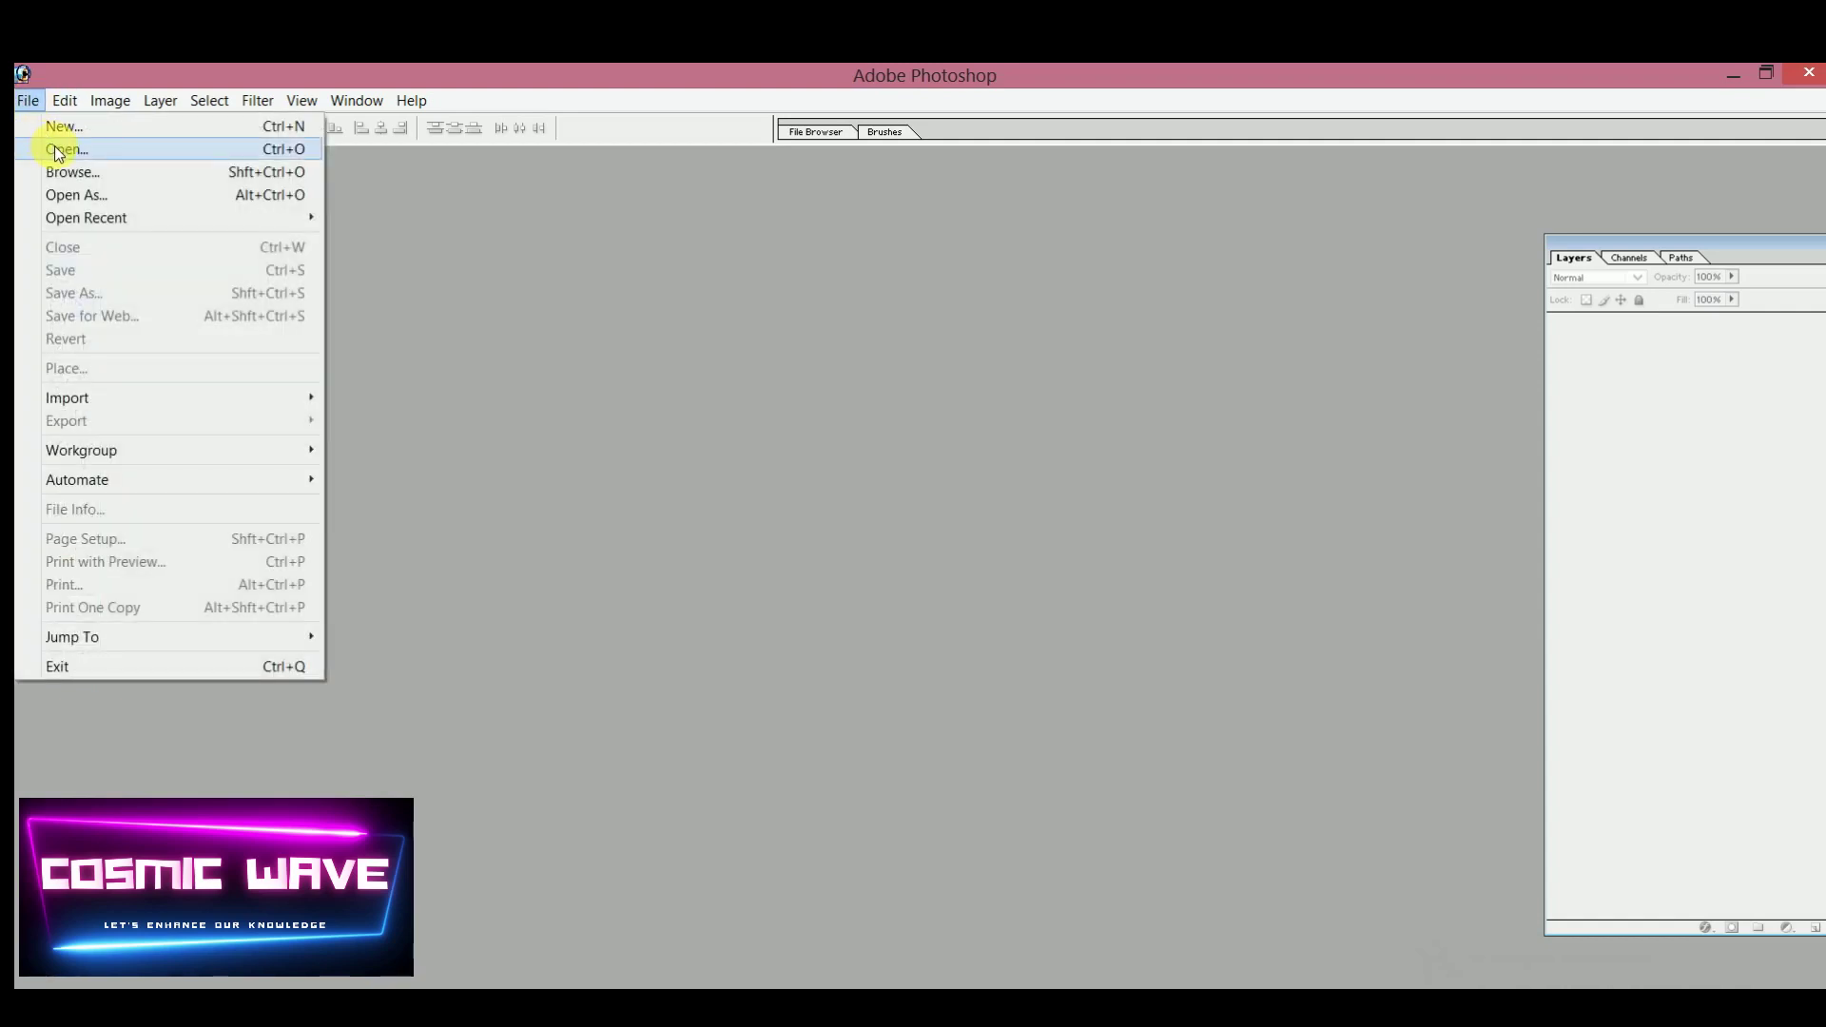
left_click(57, 149)
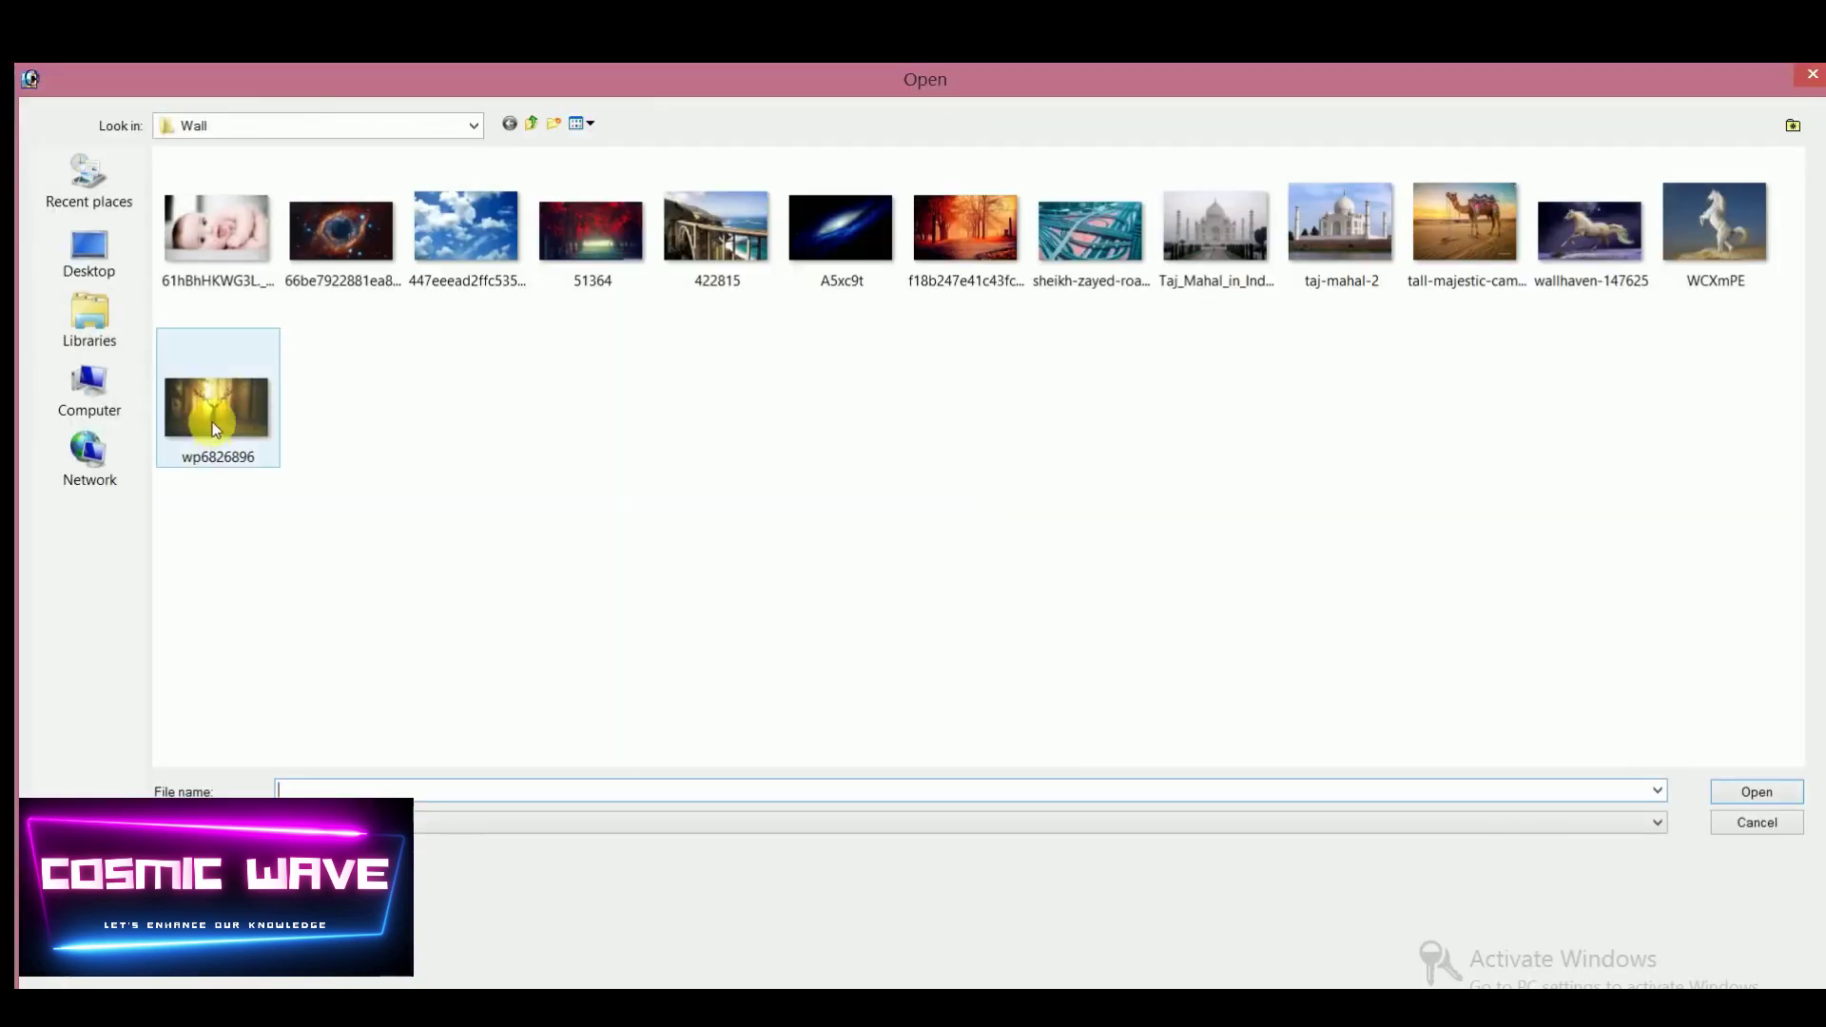
double_click(216, 428)
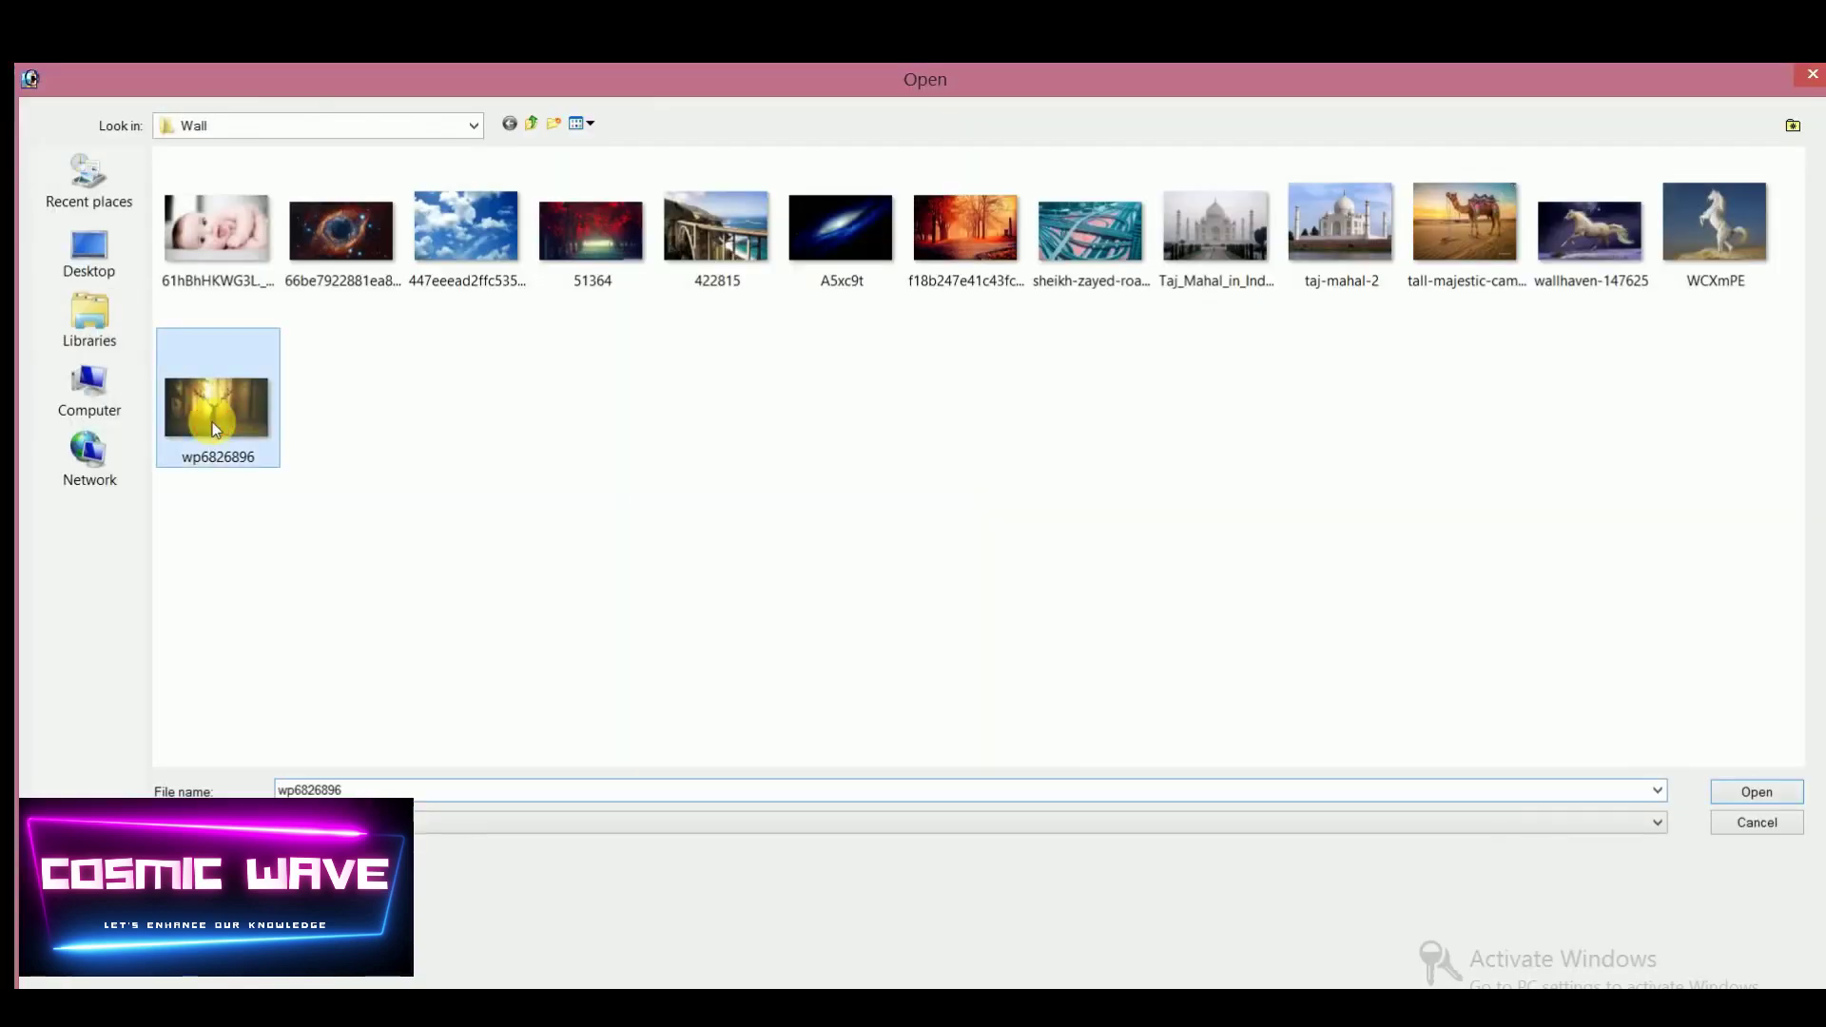
left_click(1191, 171)
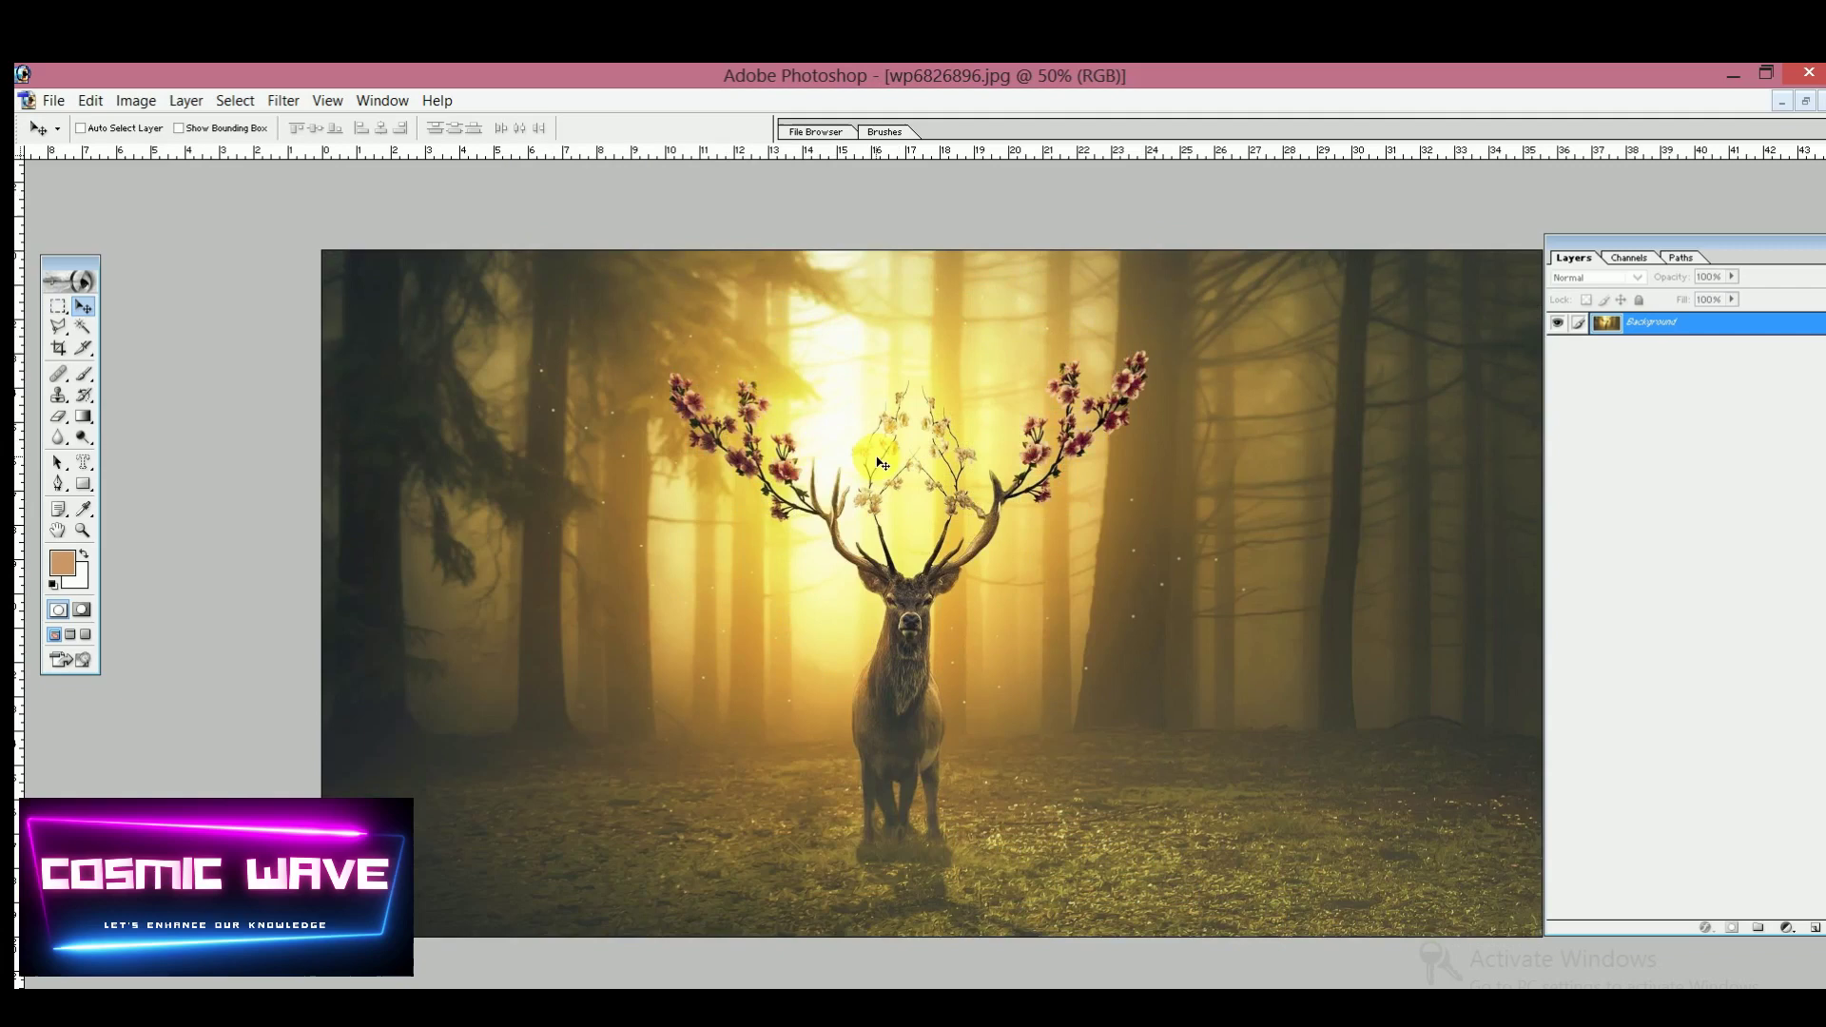
Launch Filter > Render > 3D Transform and draw a cube over the deer
left_click(288, 107)
mouse_move(378, 370)
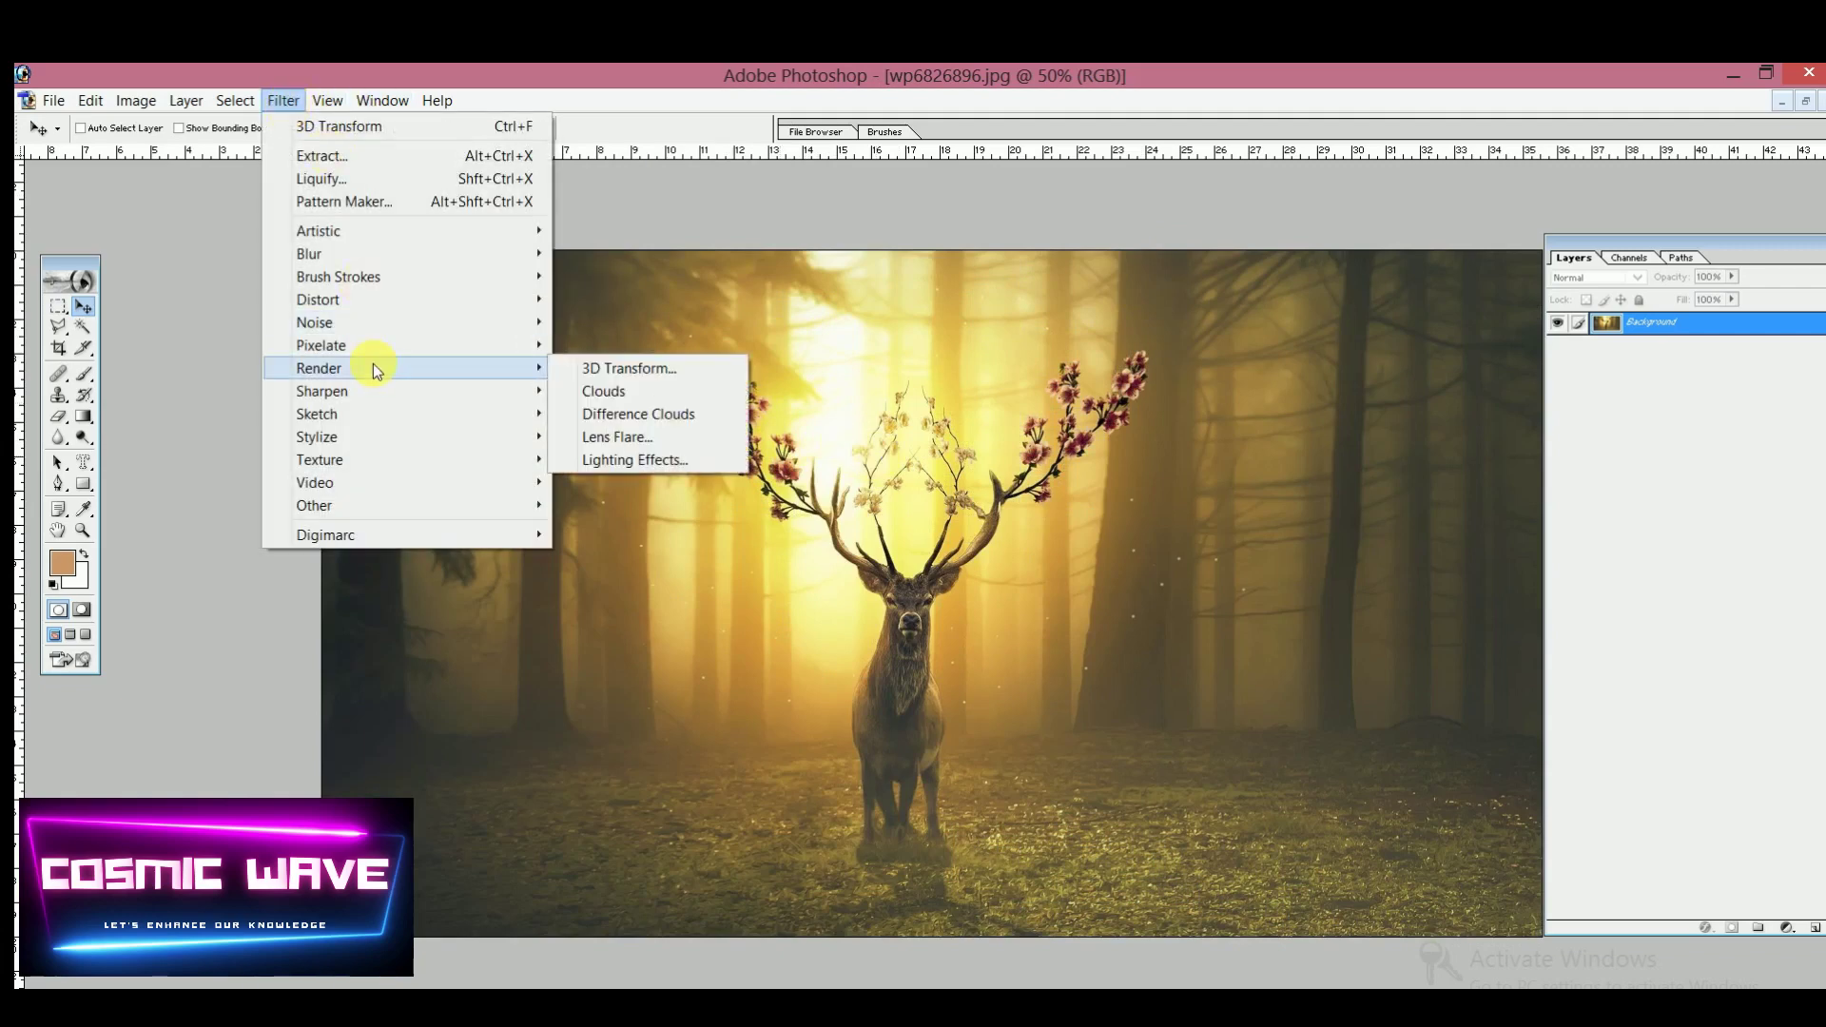
left_click(612, 370)
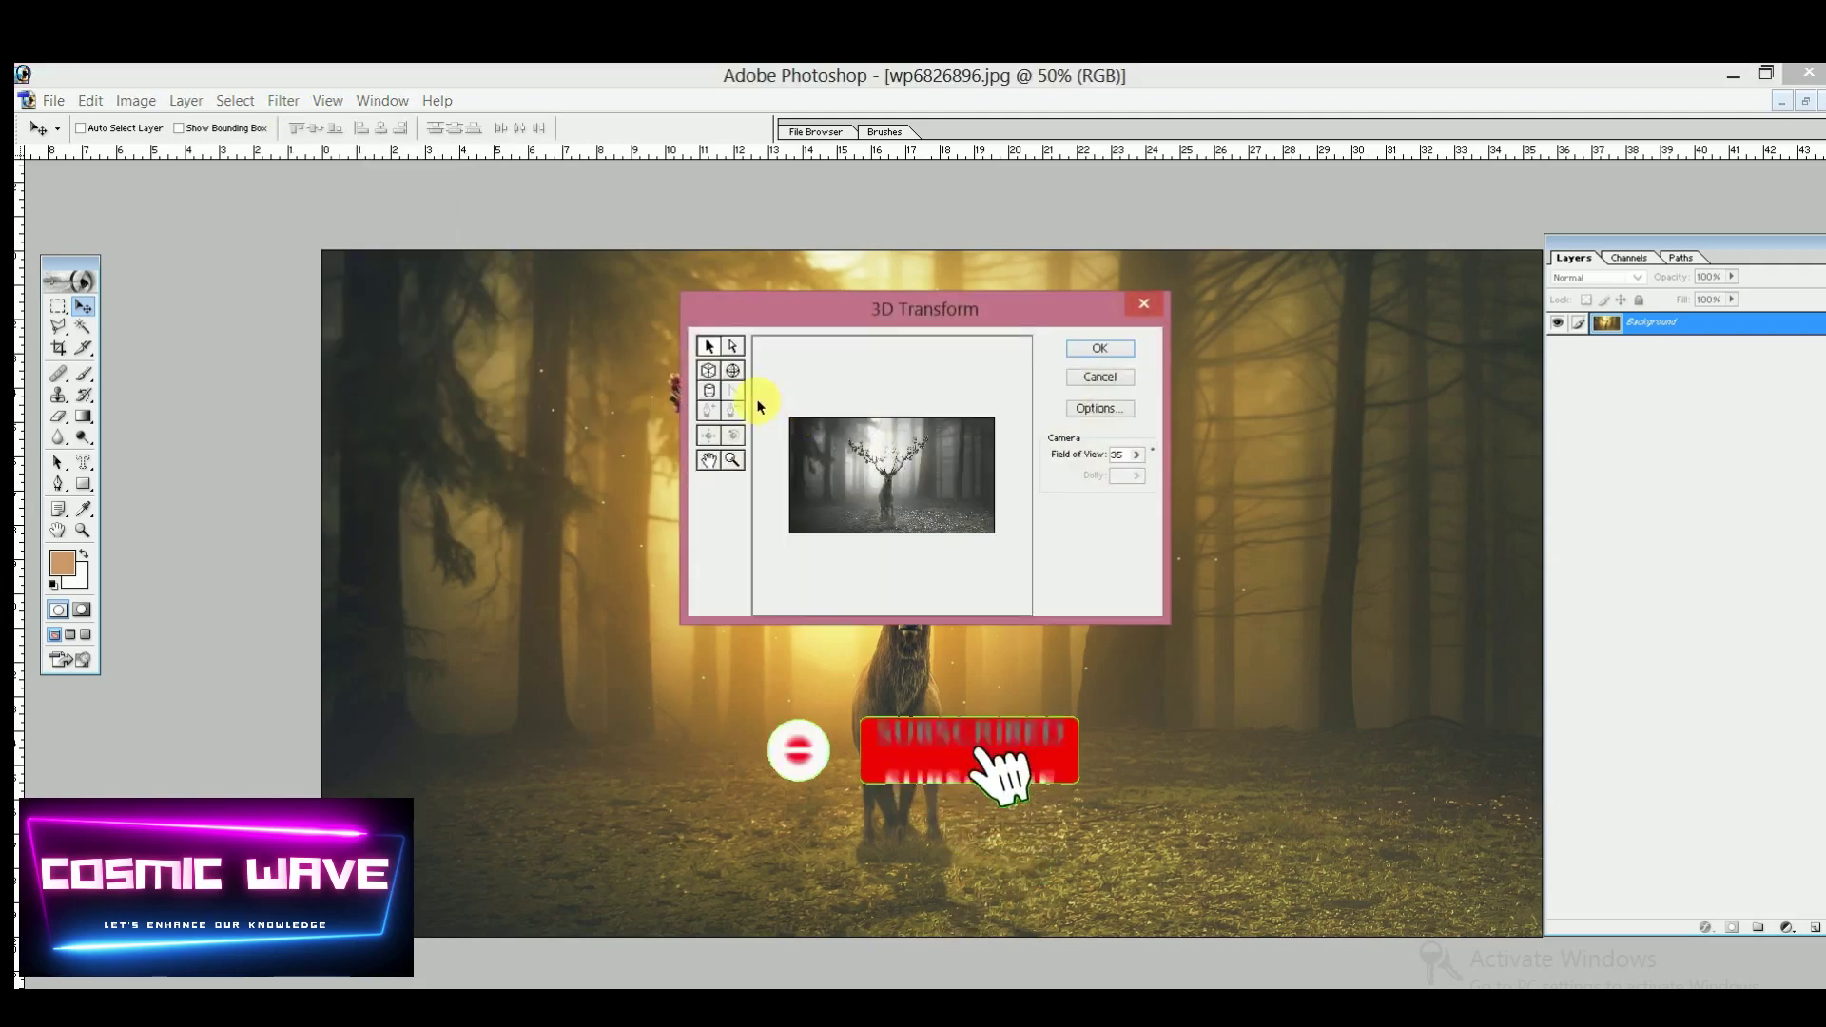
left_click(714, 375)
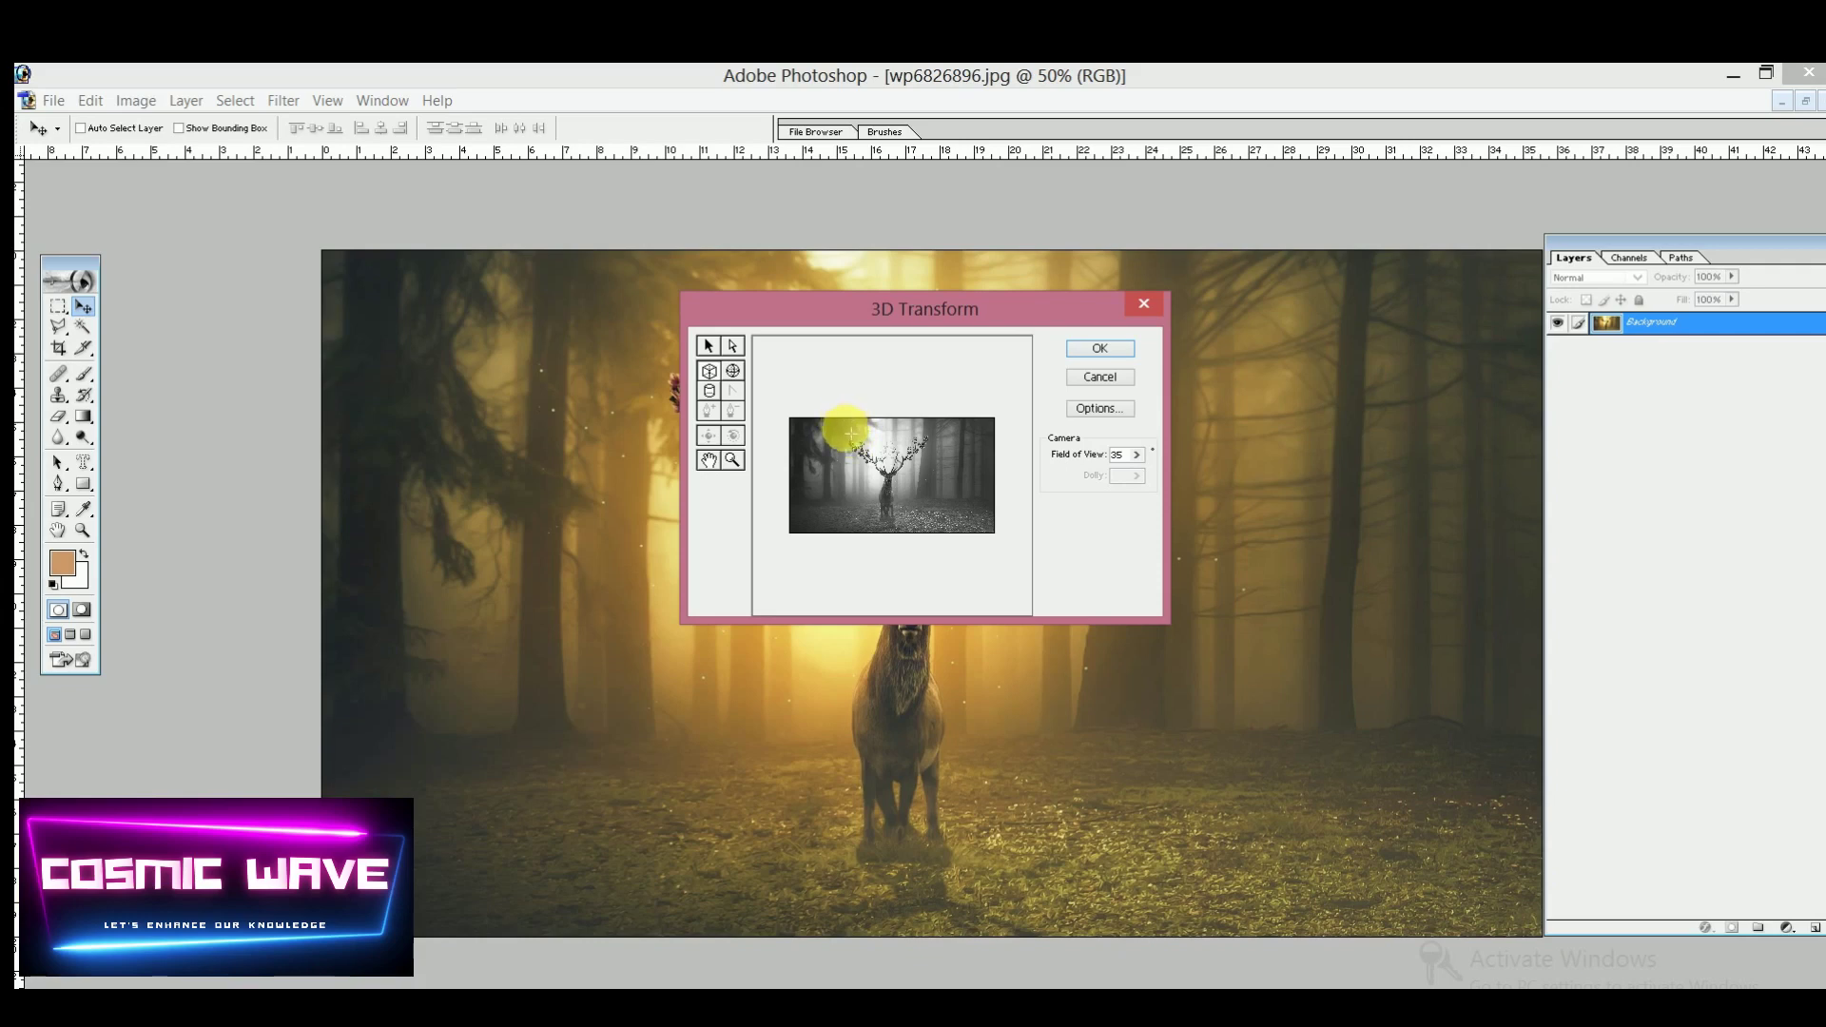
left_click_drag(850, 434, 945, 491)
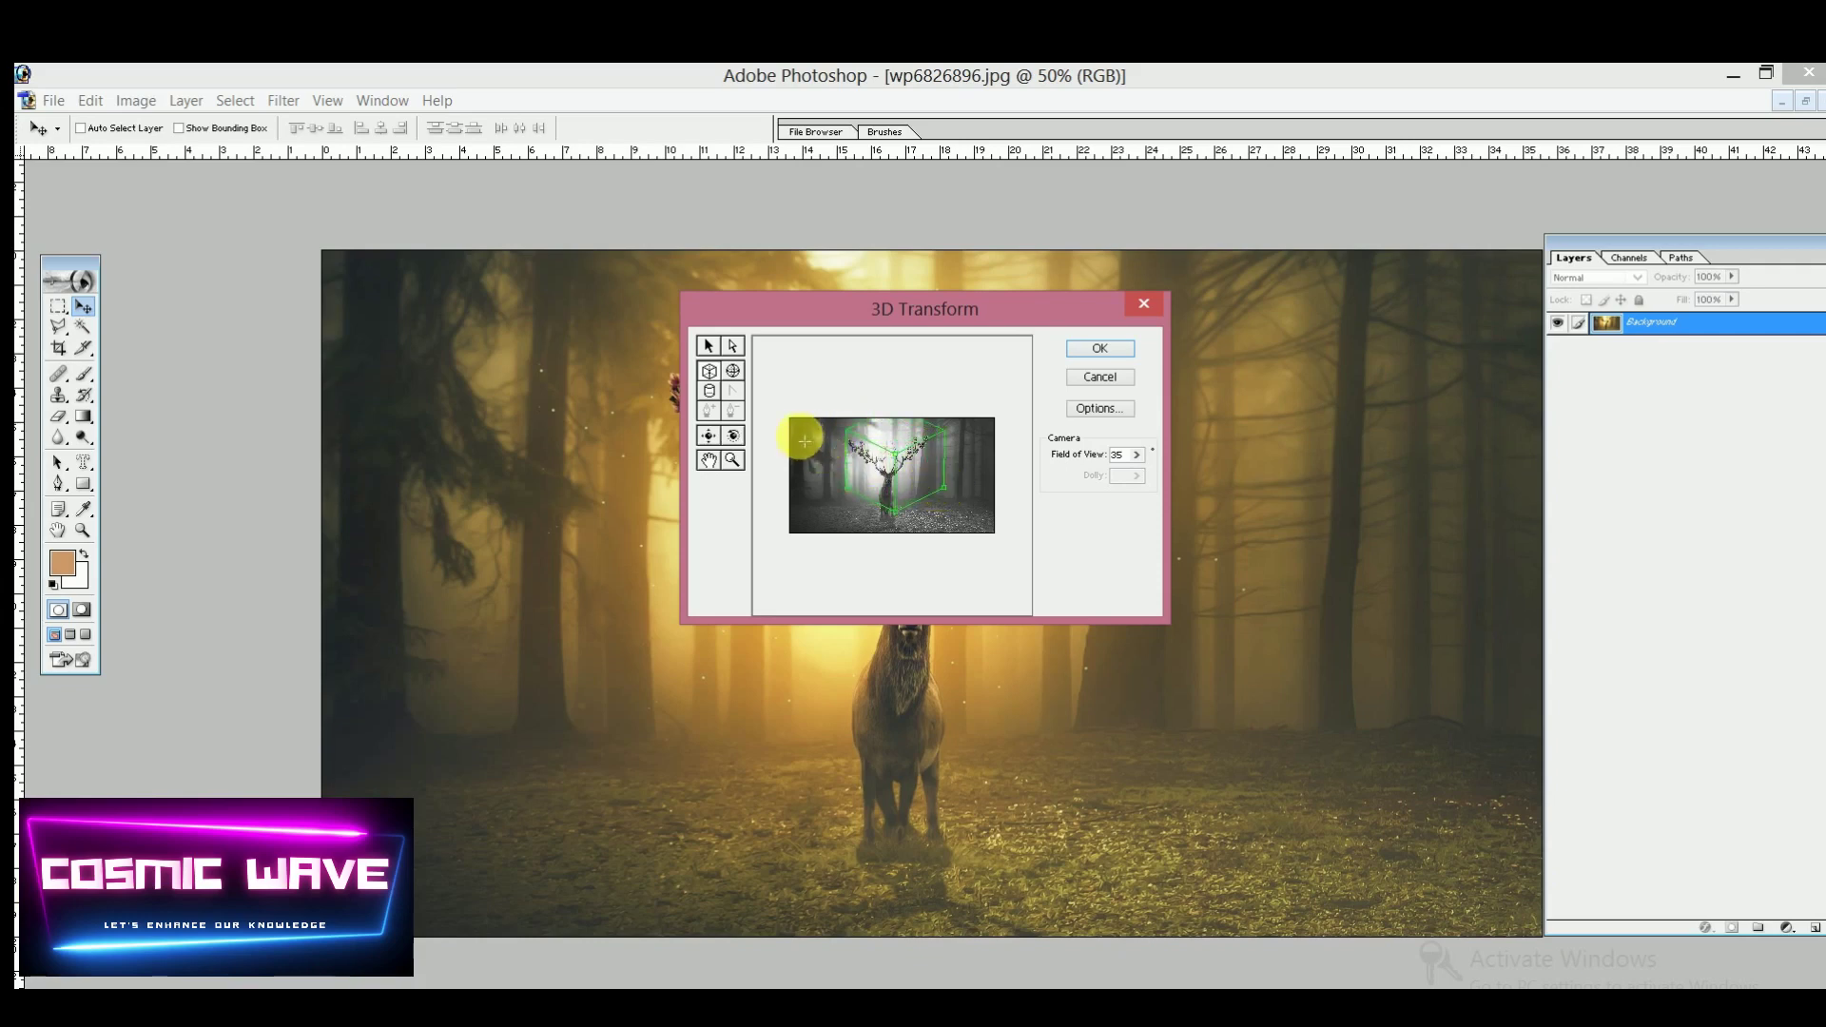
Pull the cube's bottom corner down and rotate the cube with the Trackball tool
left_click(708, 345)
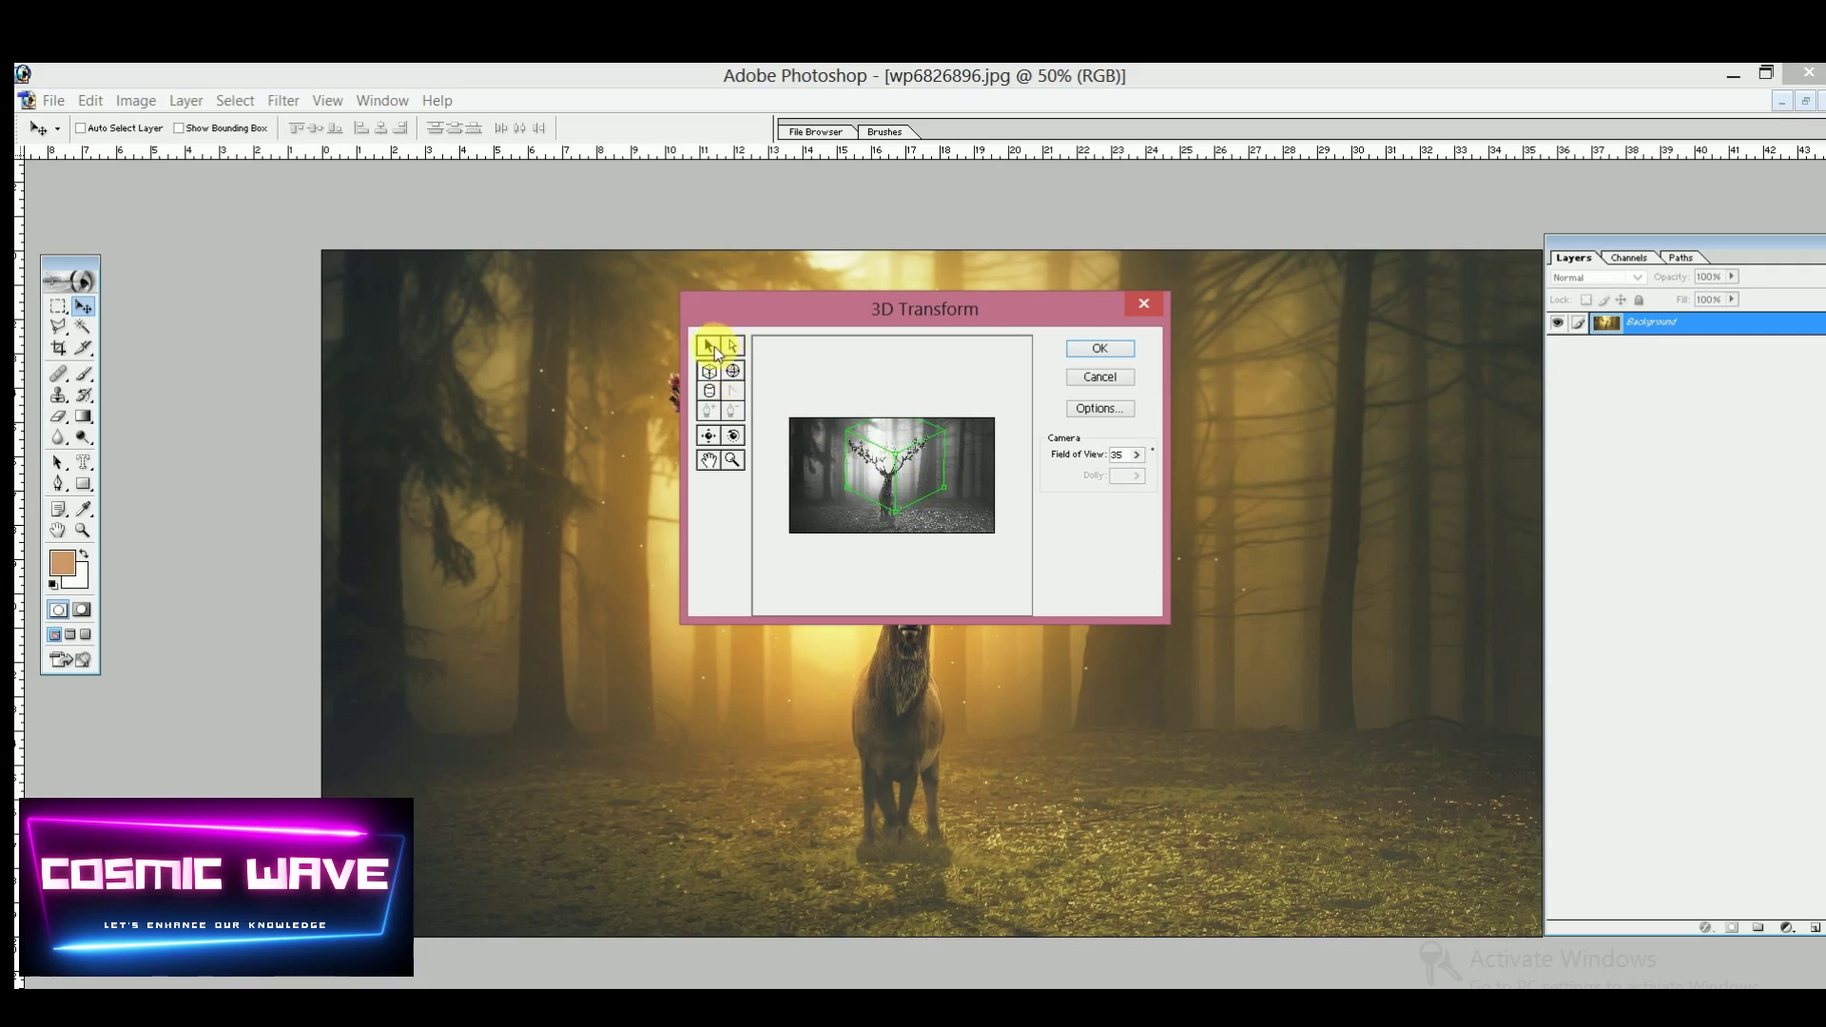
left_click(894, 516)
left_click_drag(888, 517, 892, 534)
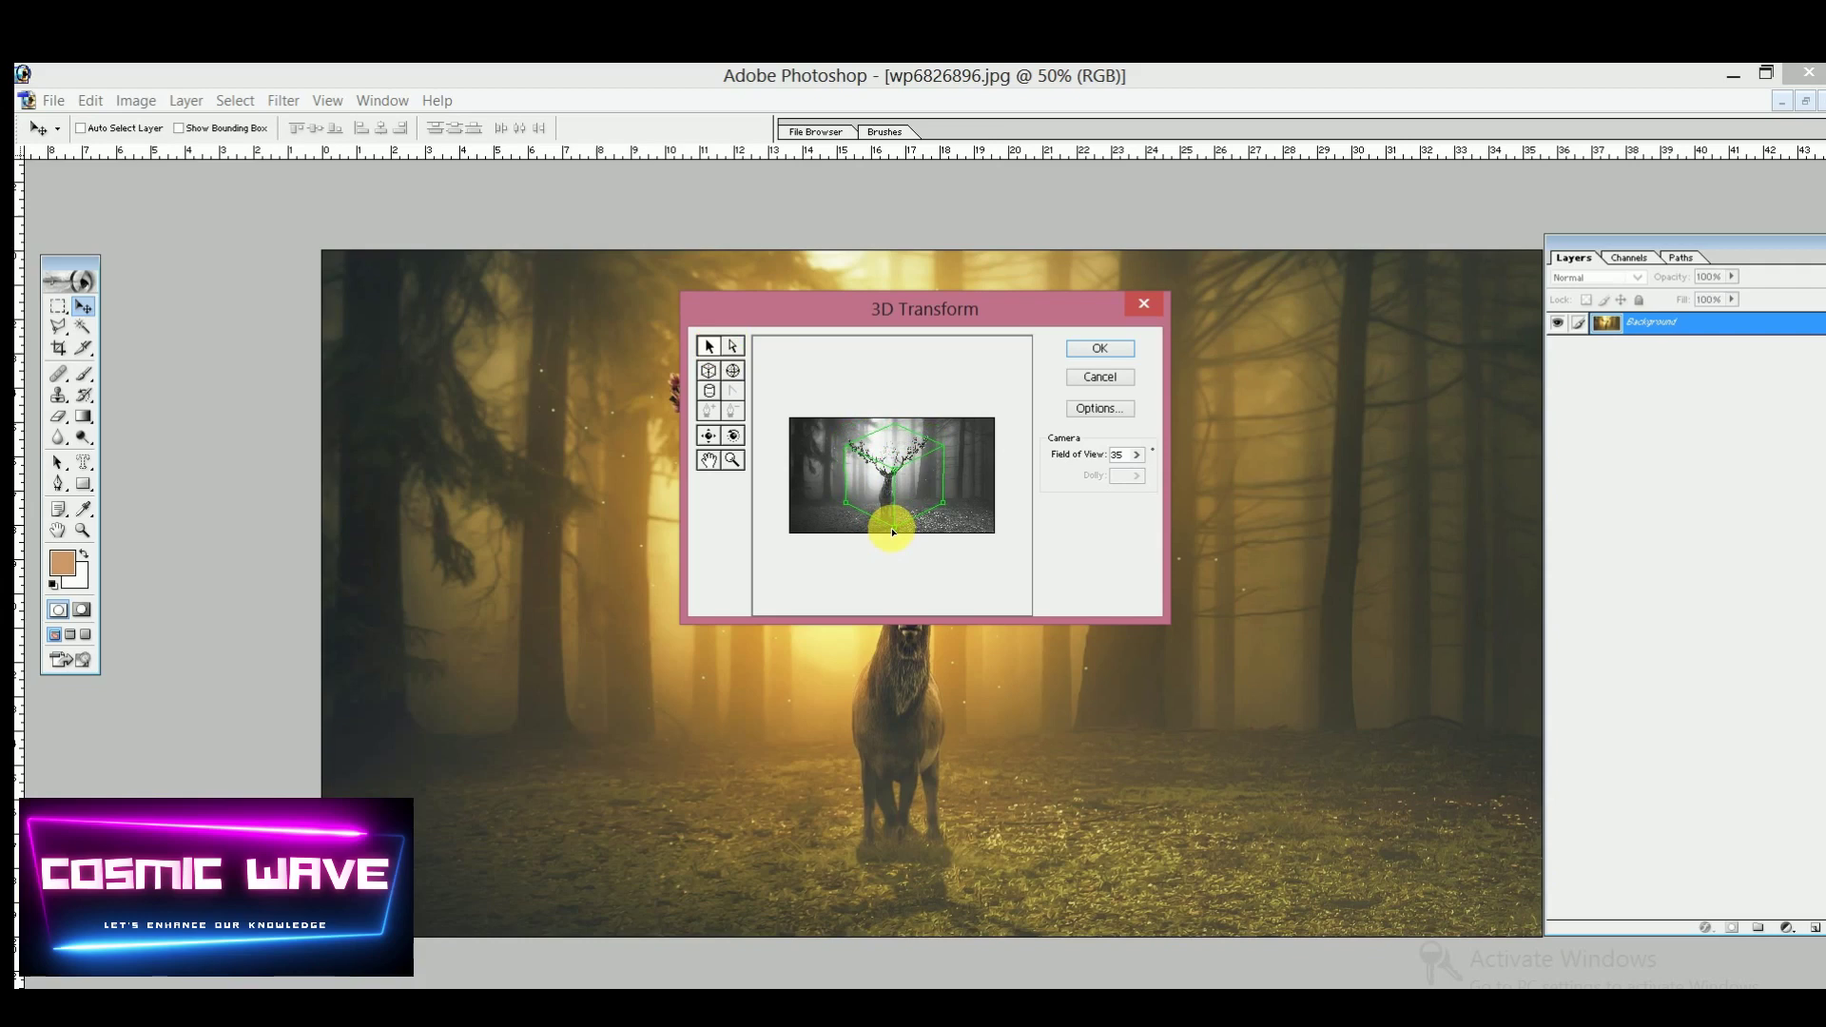
left_click(735, 435)
left_click_drag(861, 476, 938, 471)
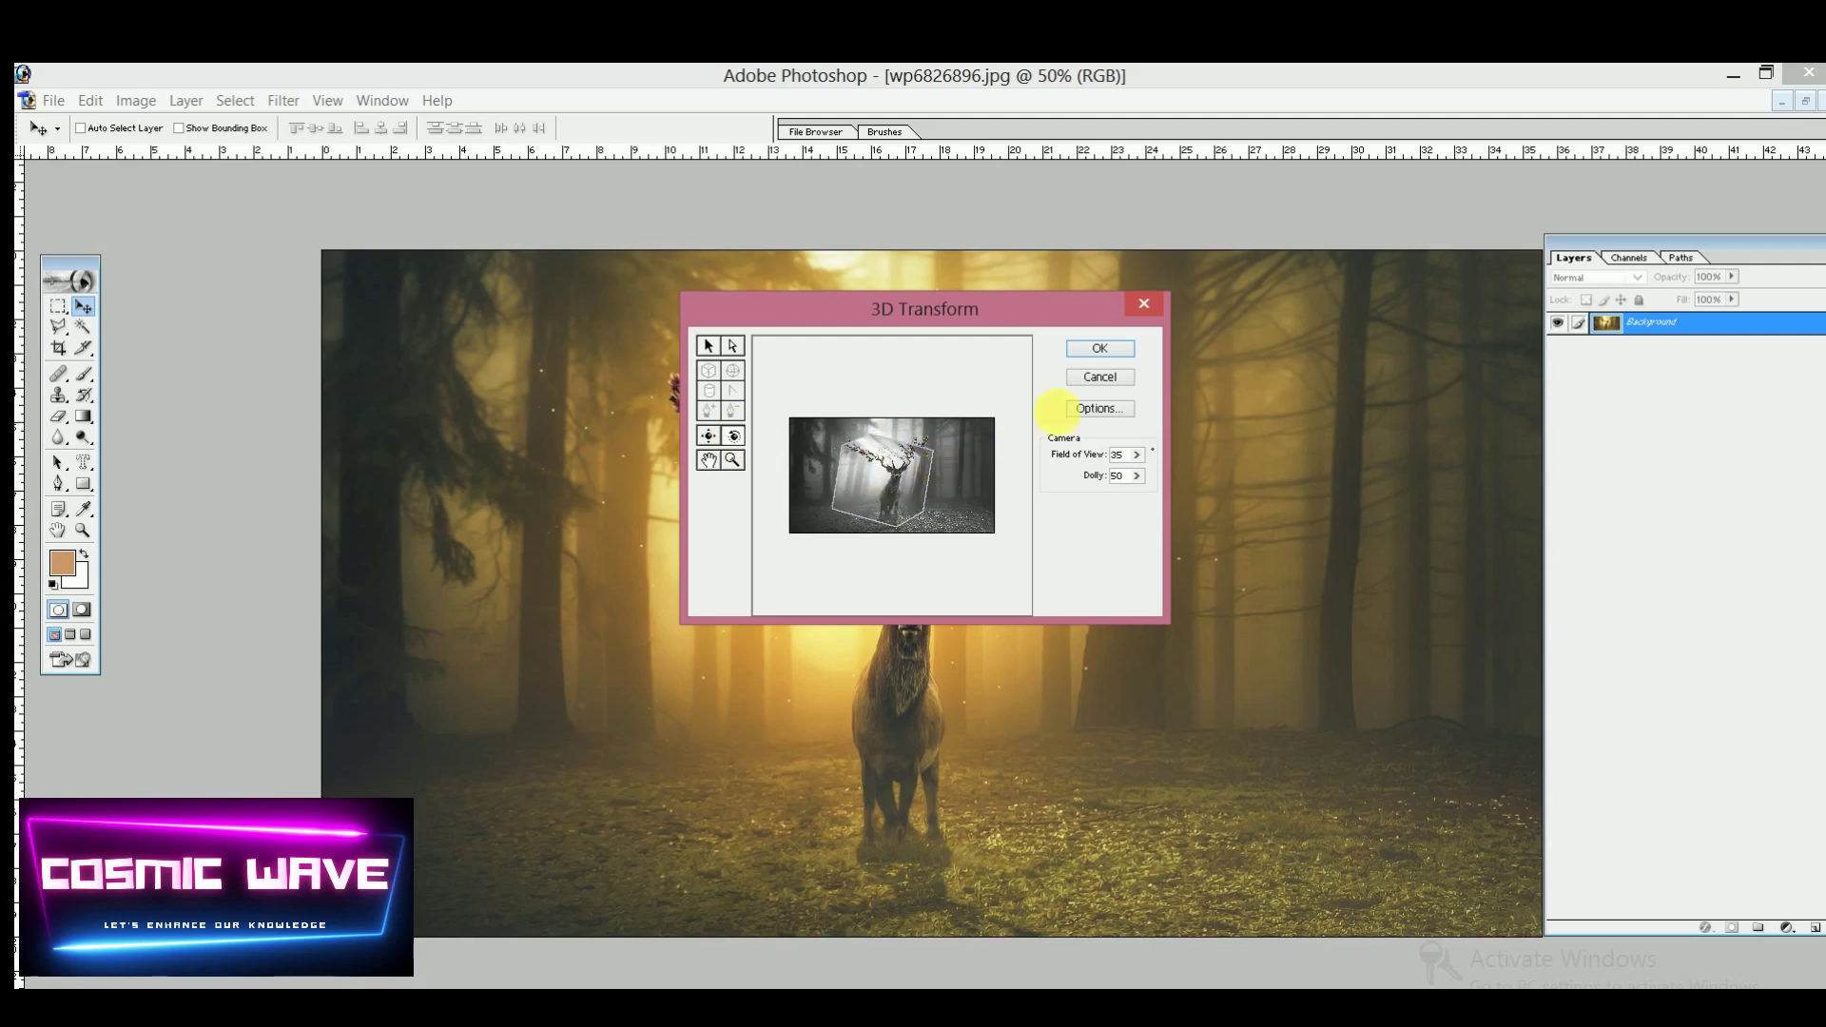
Apply the 3D Transform and trace the cube's corners with a closed Pen path
left_click(1095, 350)
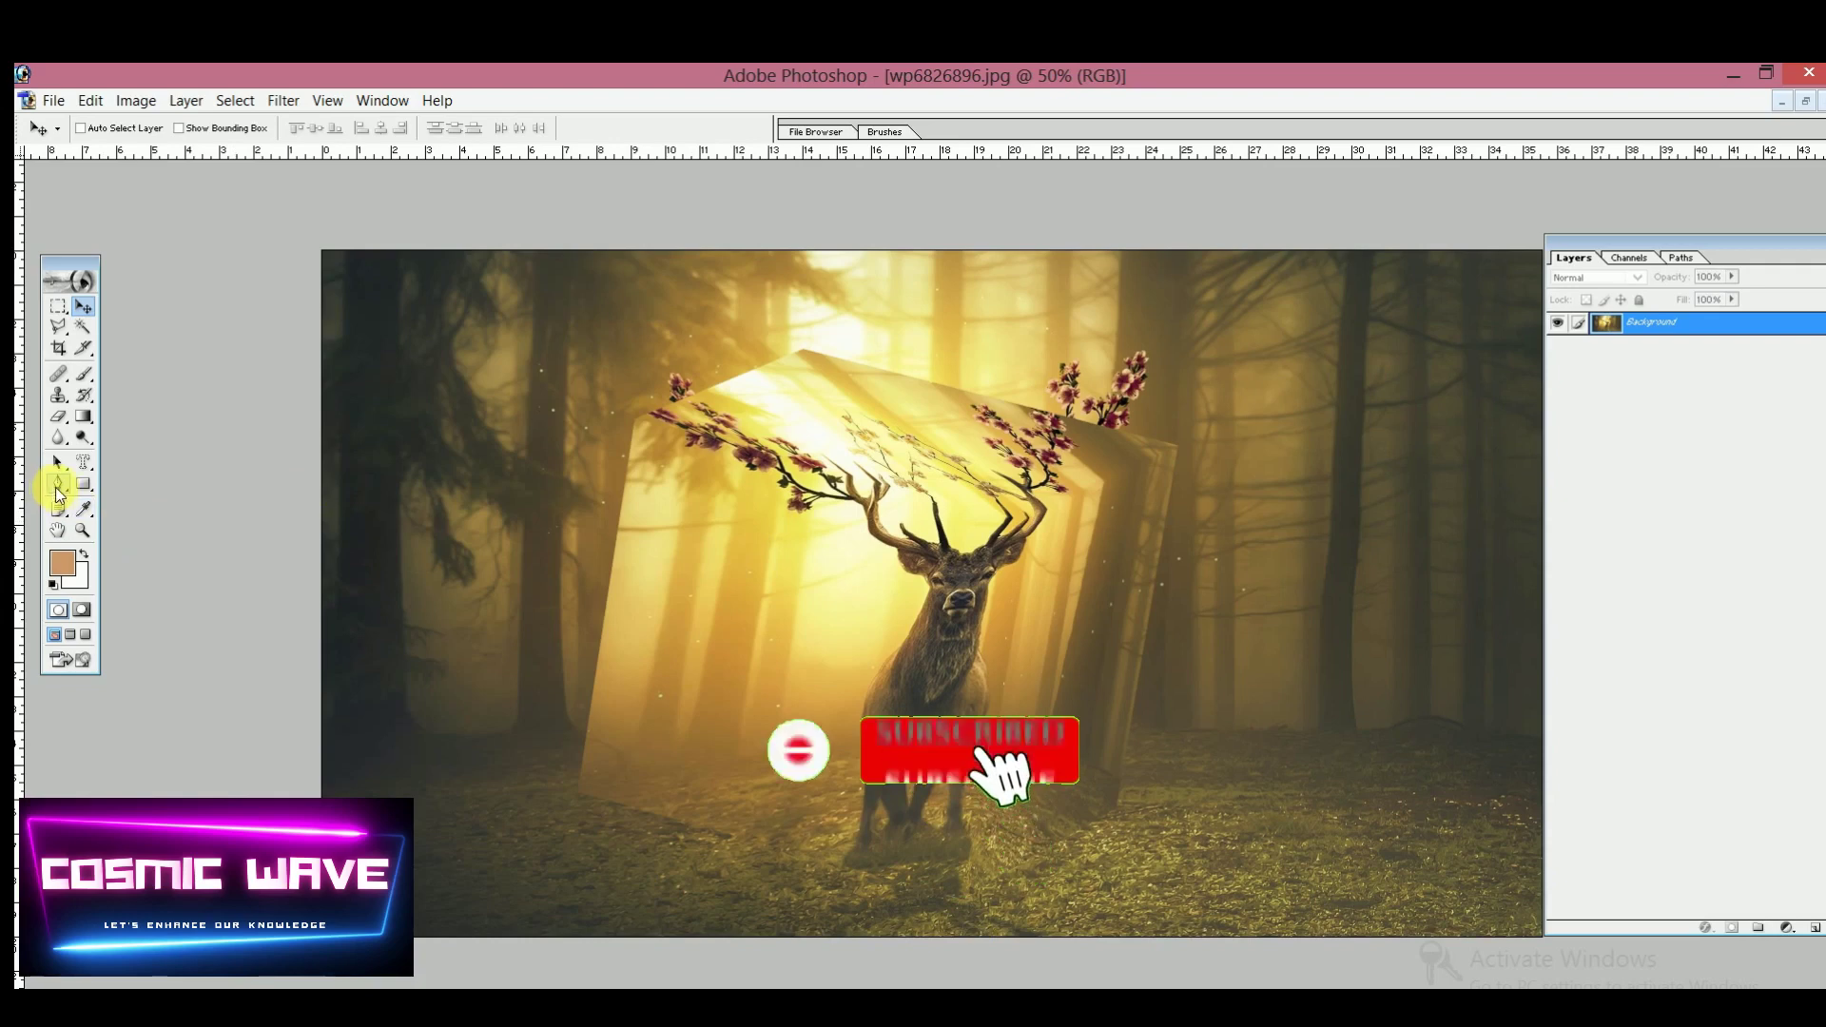
left_click(58, 487)
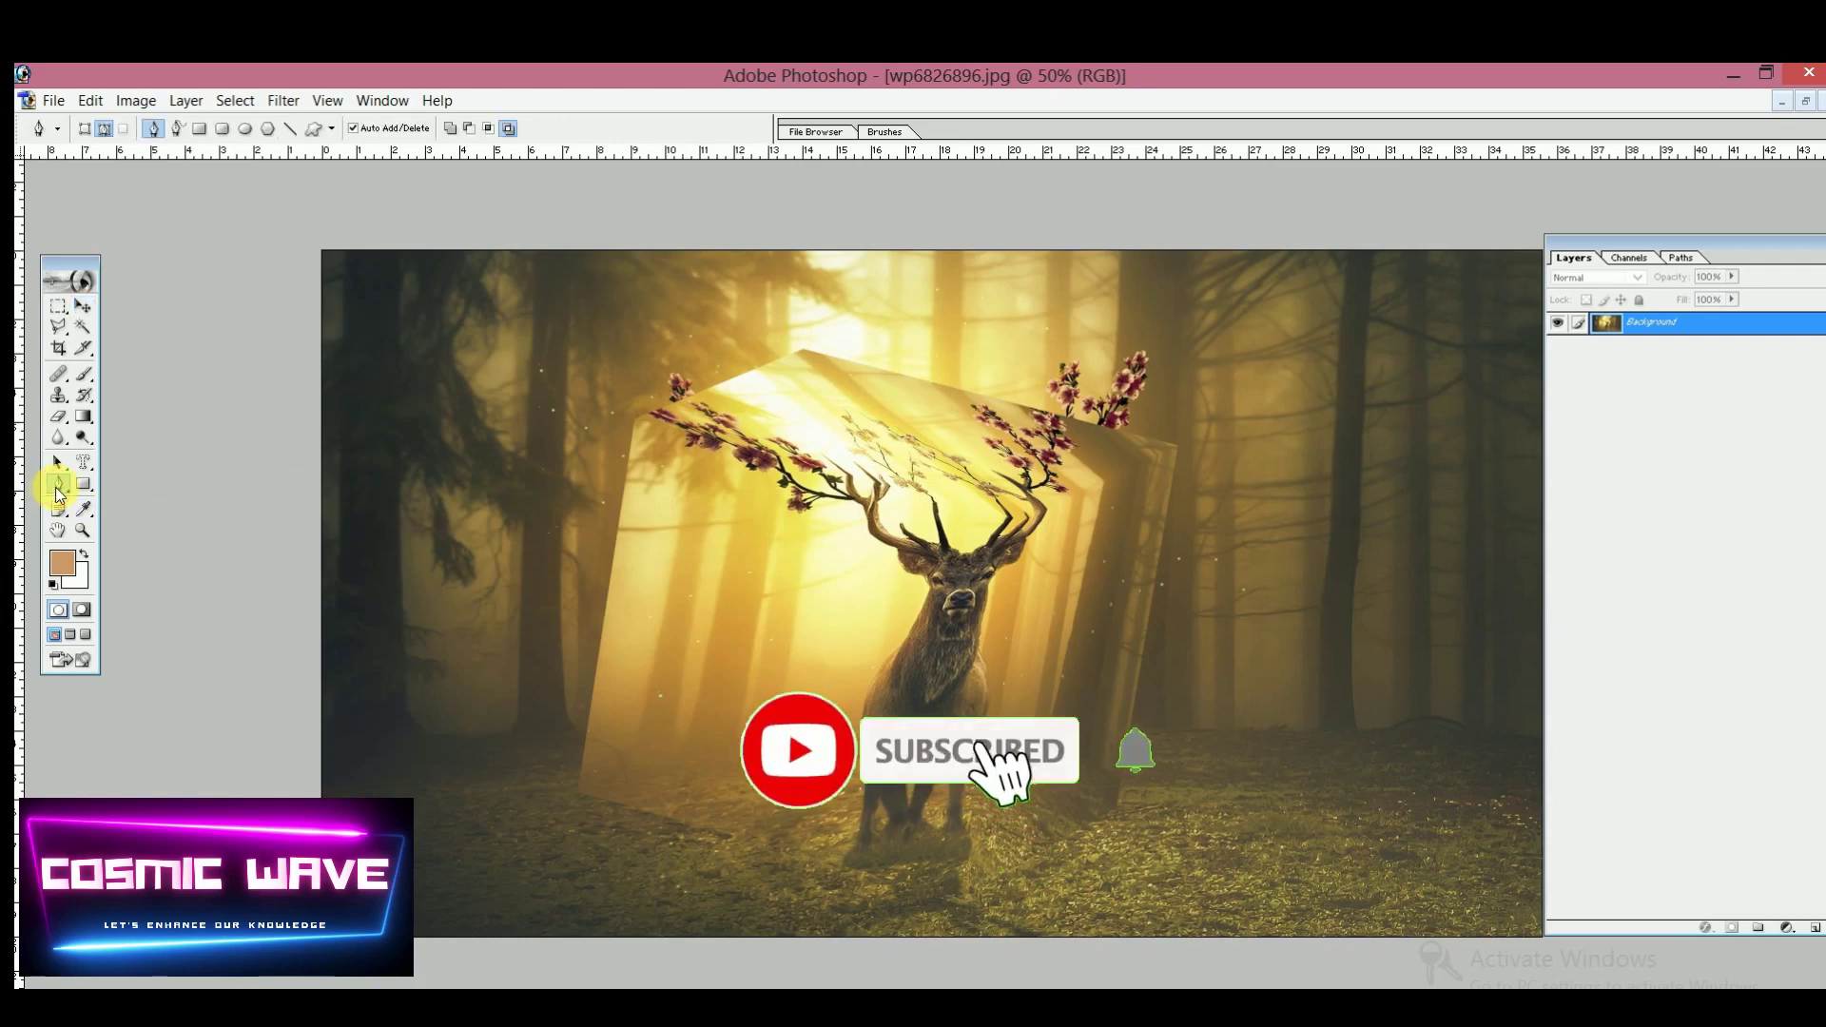
left_click(578, 792)
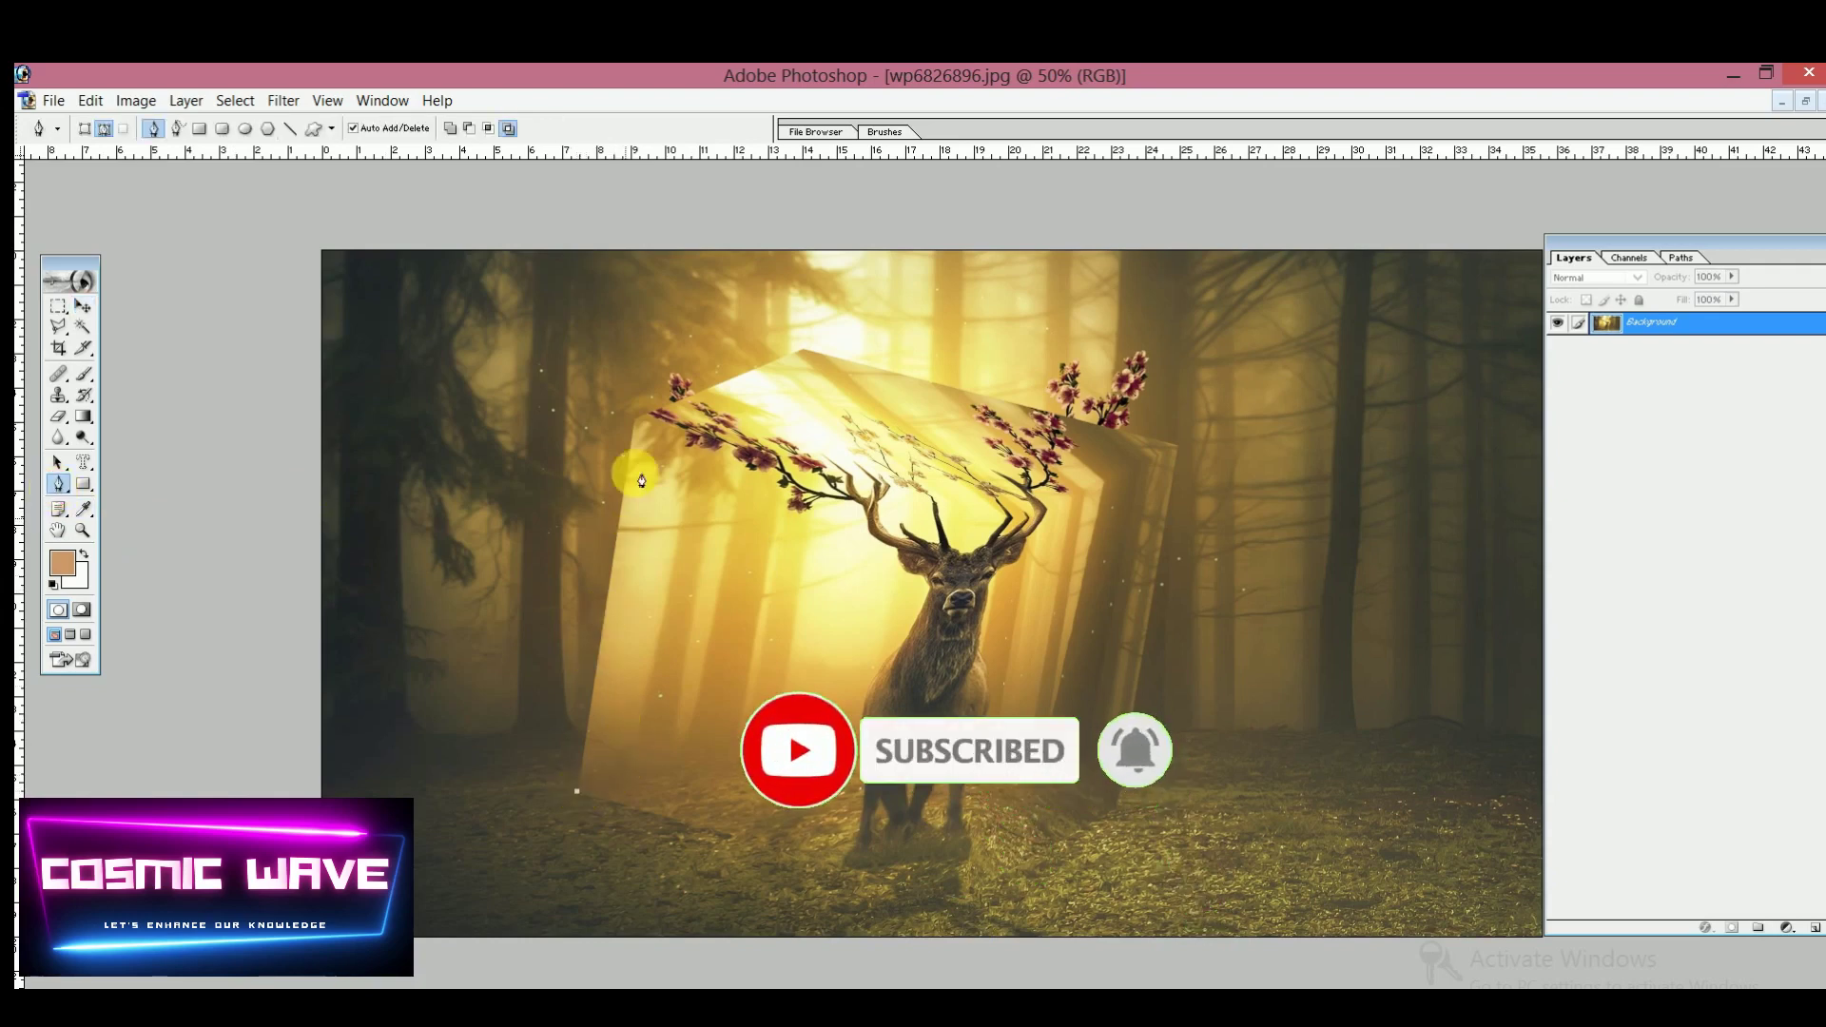
left_click(634, 419)
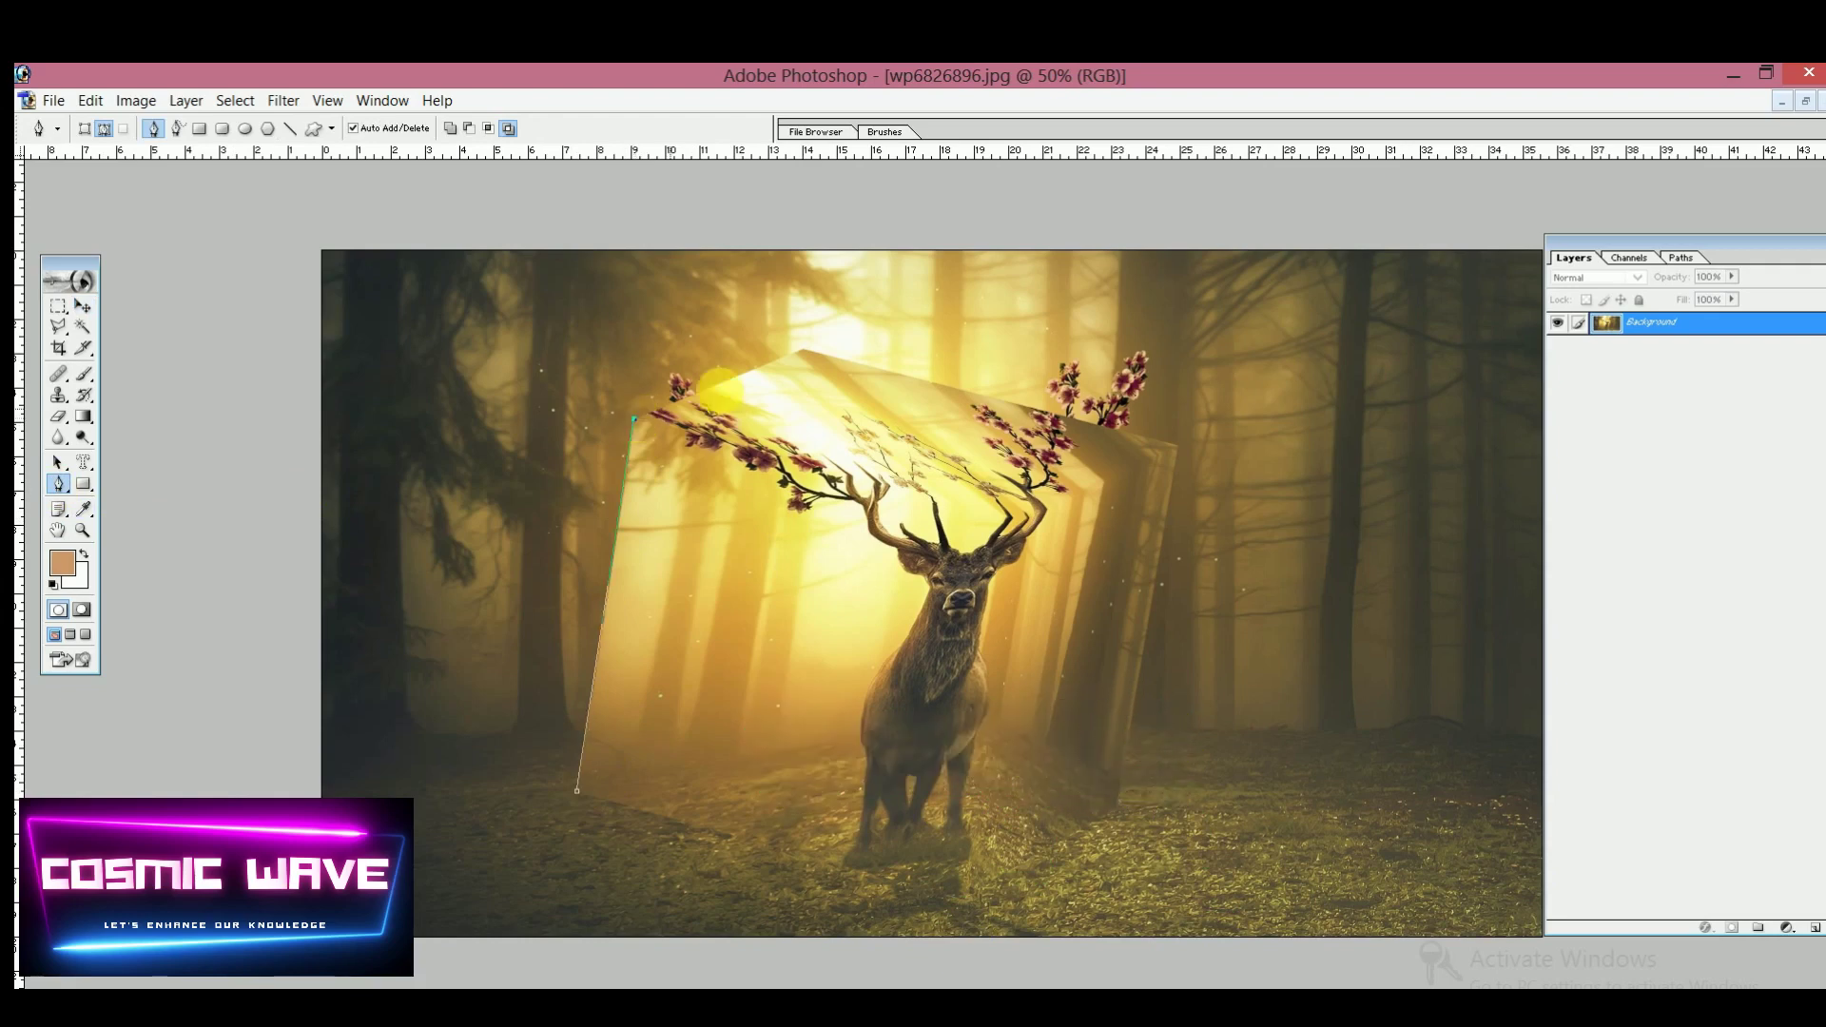
left_click(806, 352)
left_click(1177, 447)
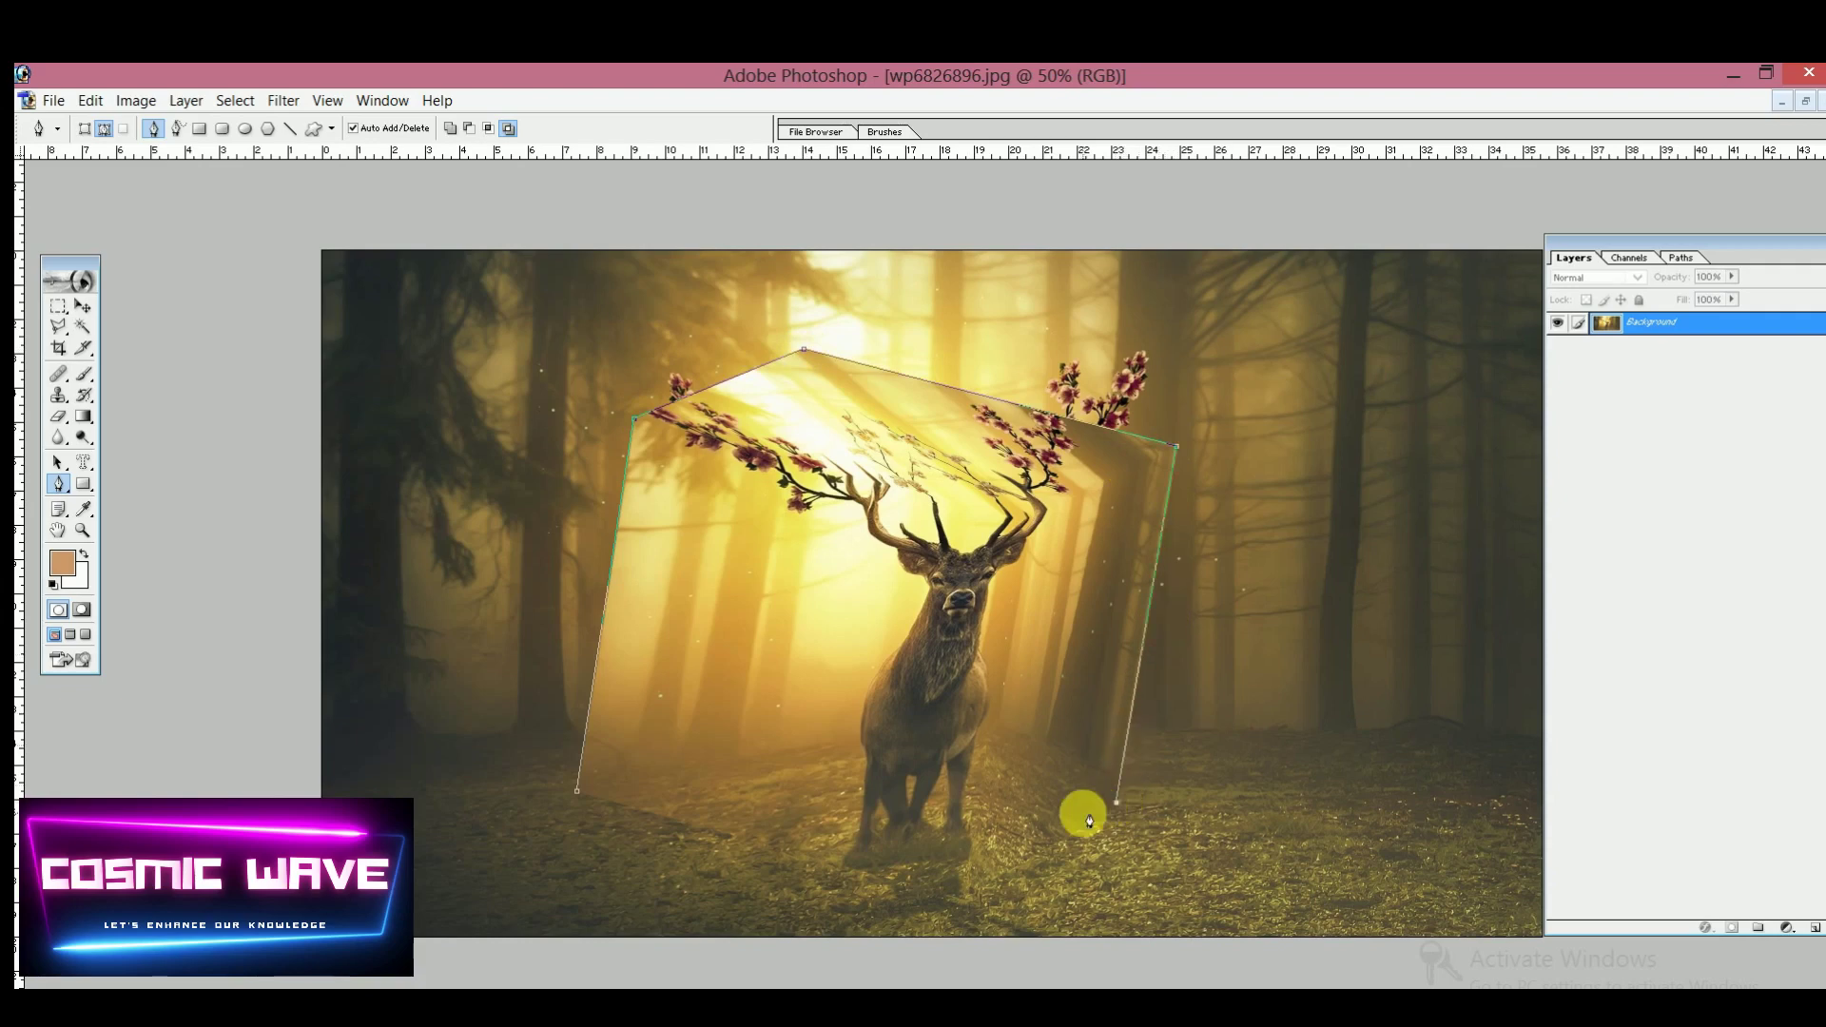
left_click(929, 904)
left_click(577, 792)
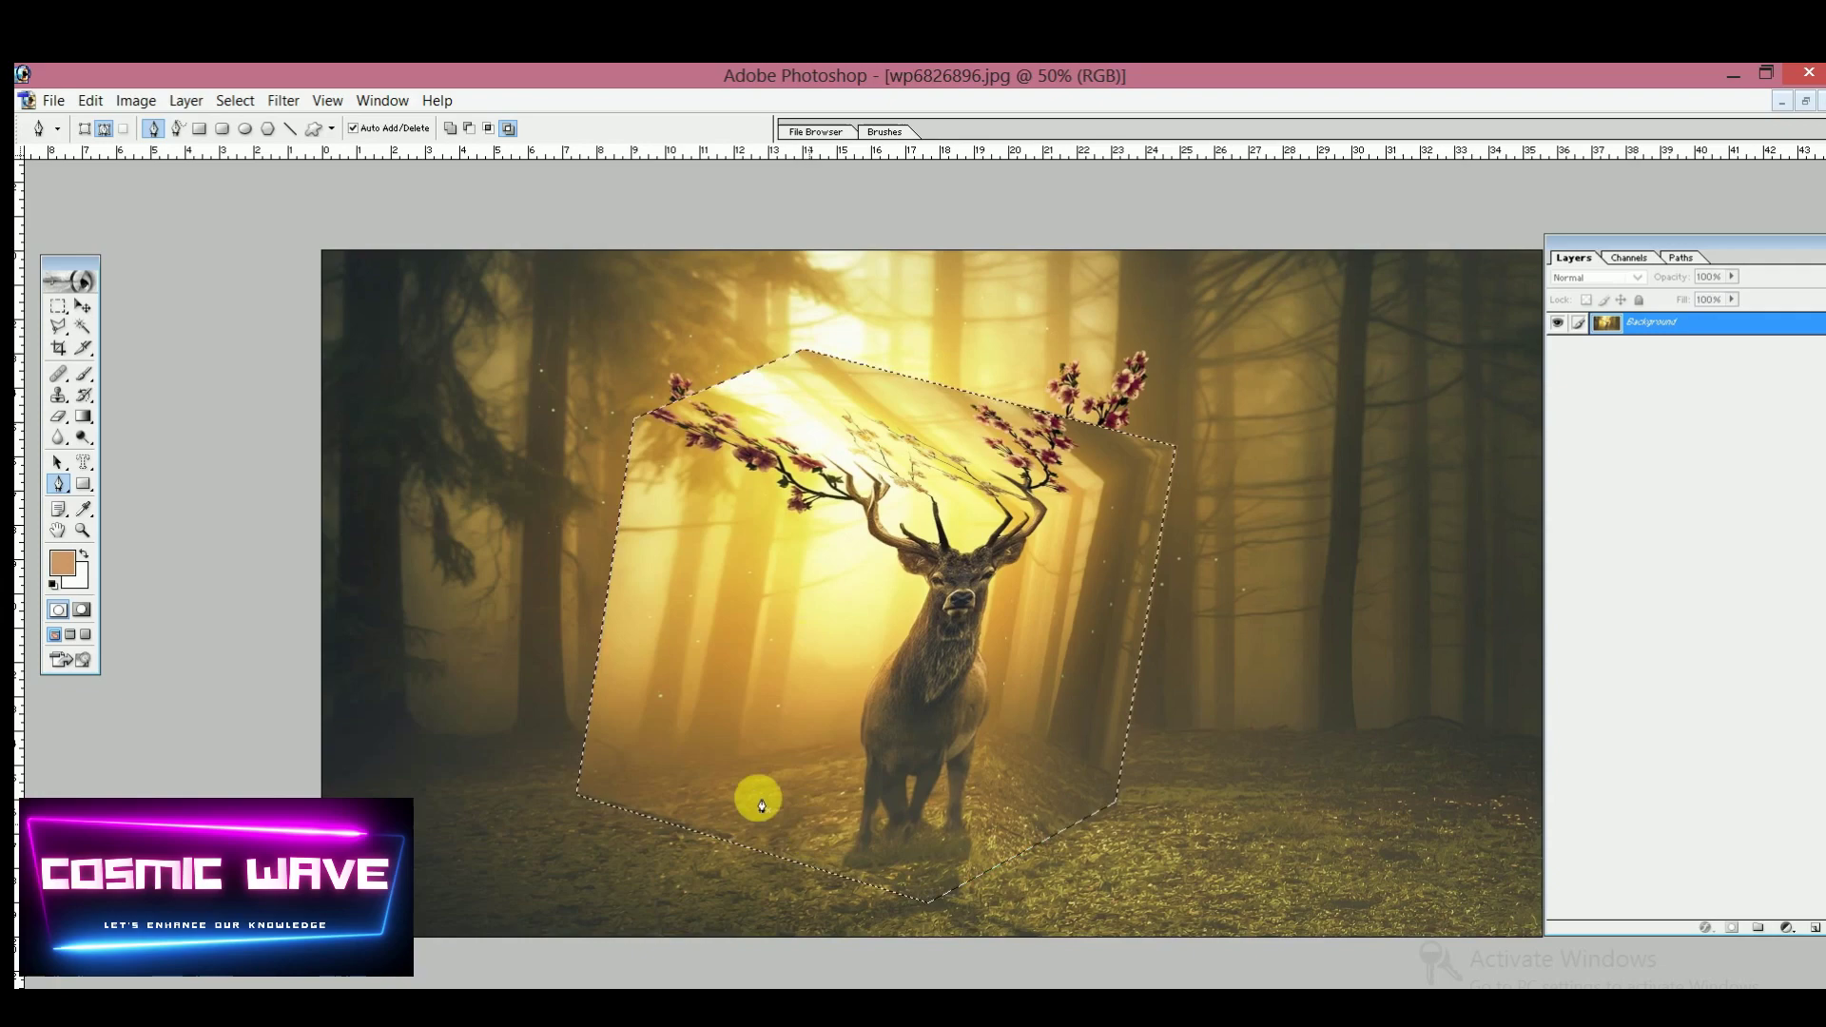
Turn the cube path into a selection, then try opening a Wallpeper 2 landscape and dismiss the error
key("ctrl+Return")
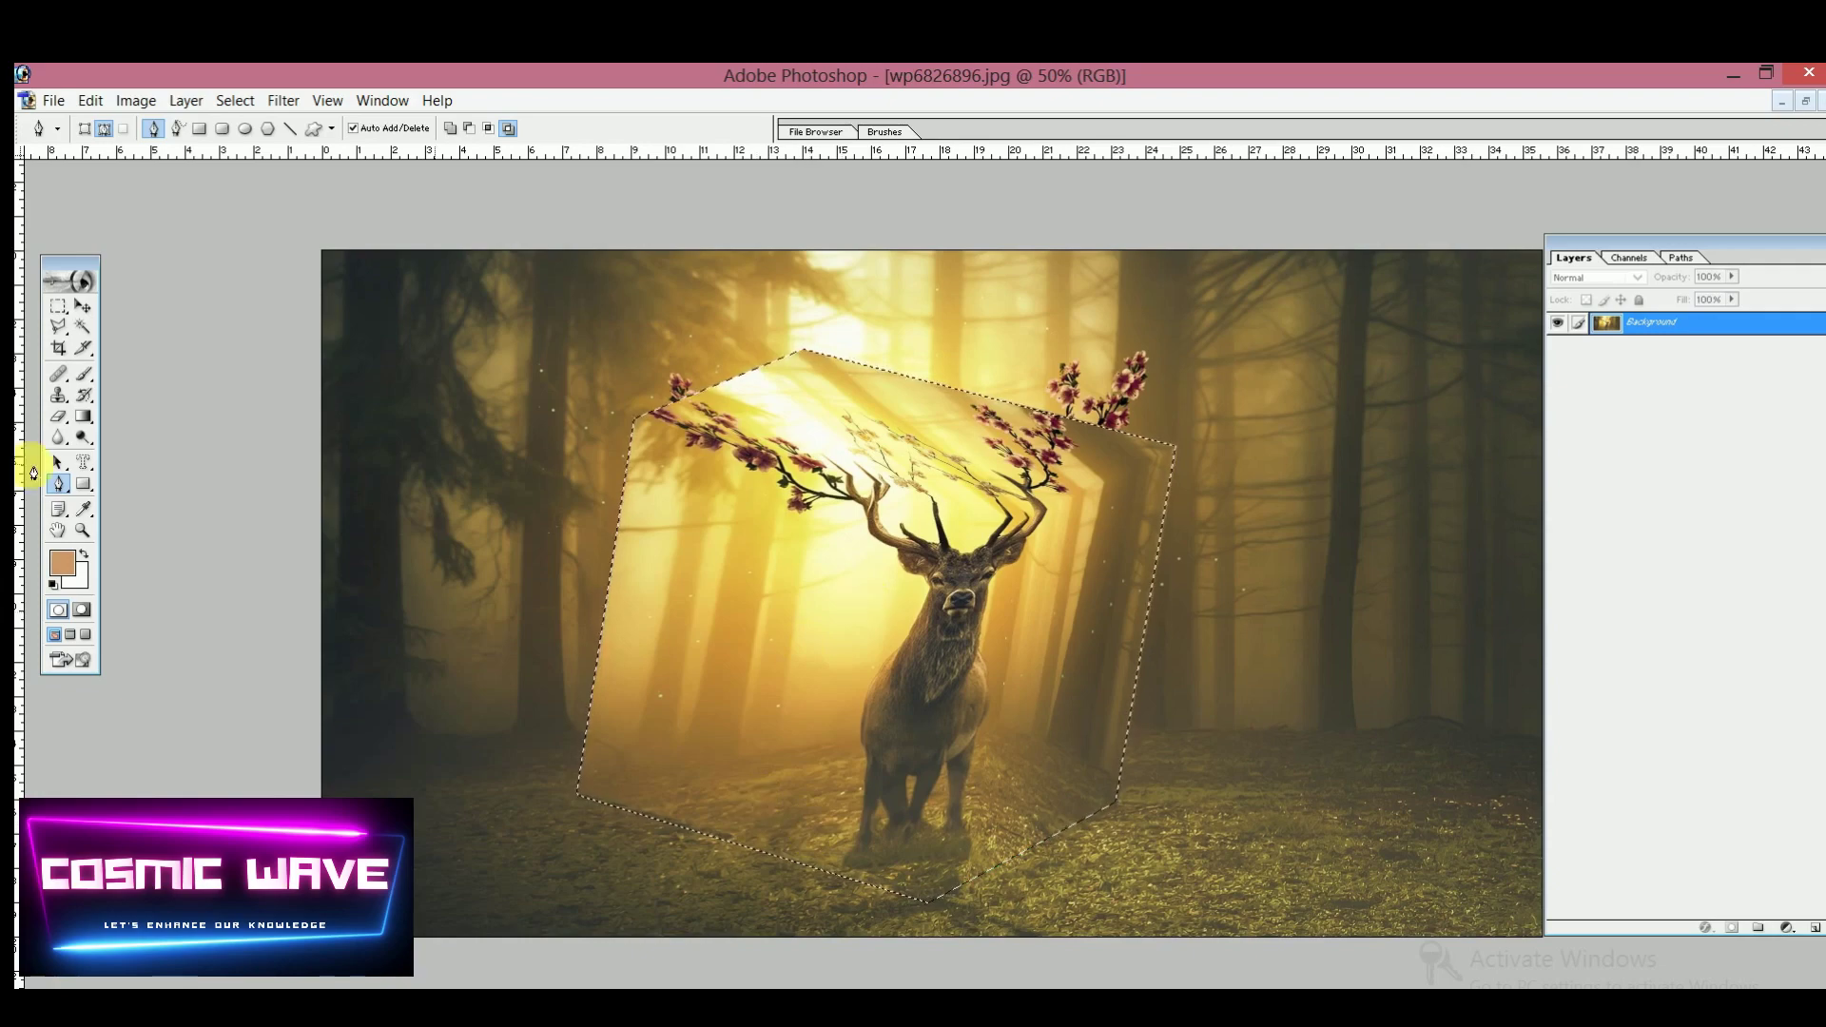
left_click(47, 102)
left_click(92, 149)
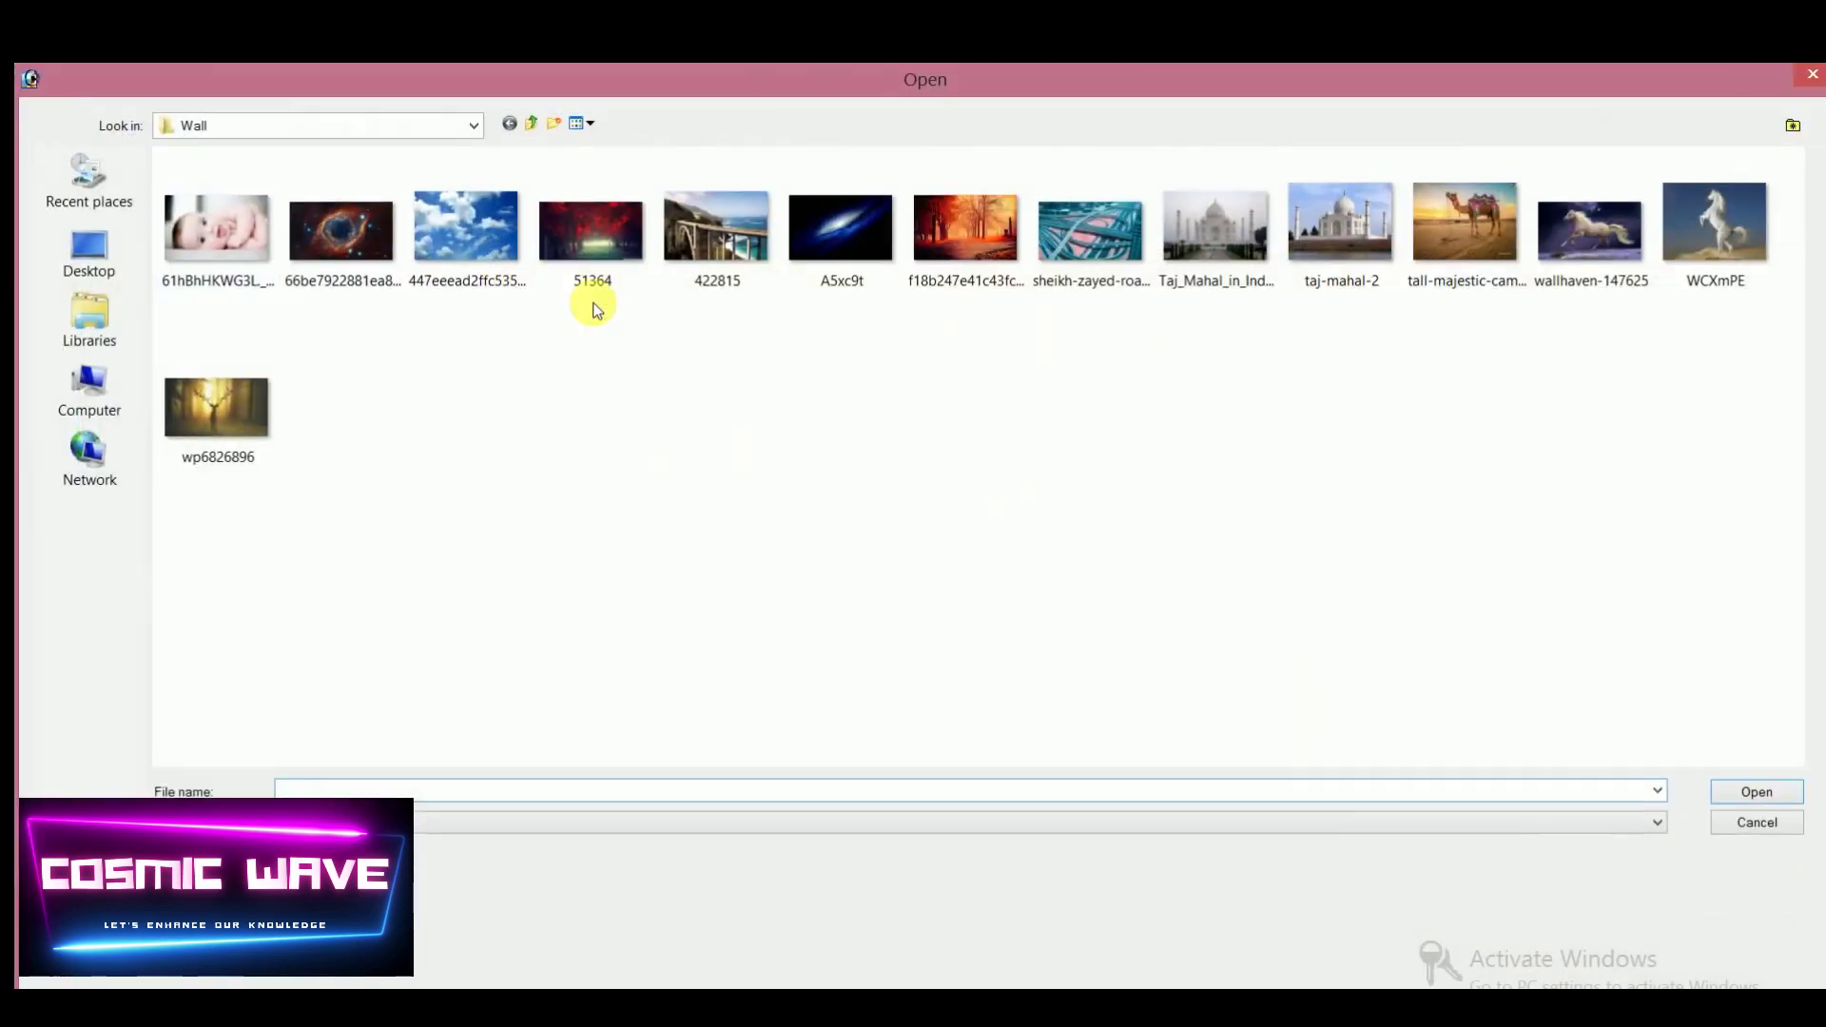
left_click(529, 126)
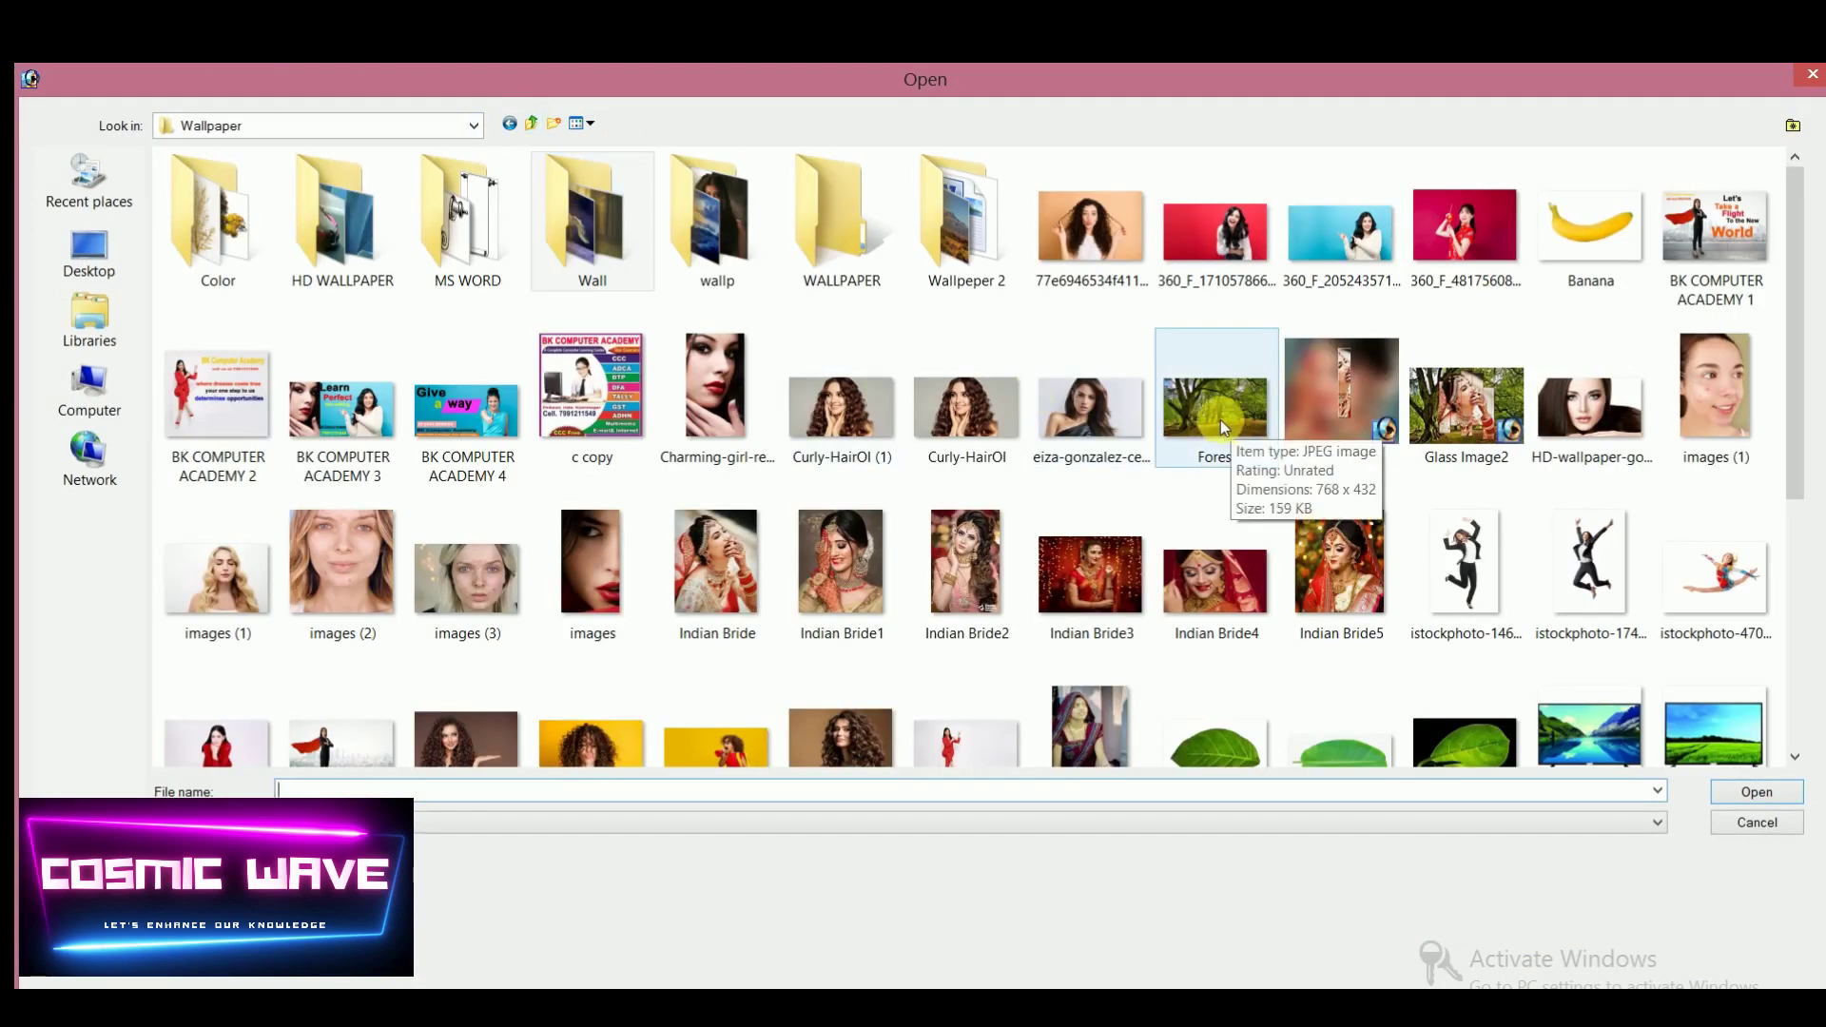
left_click(1218, 414)
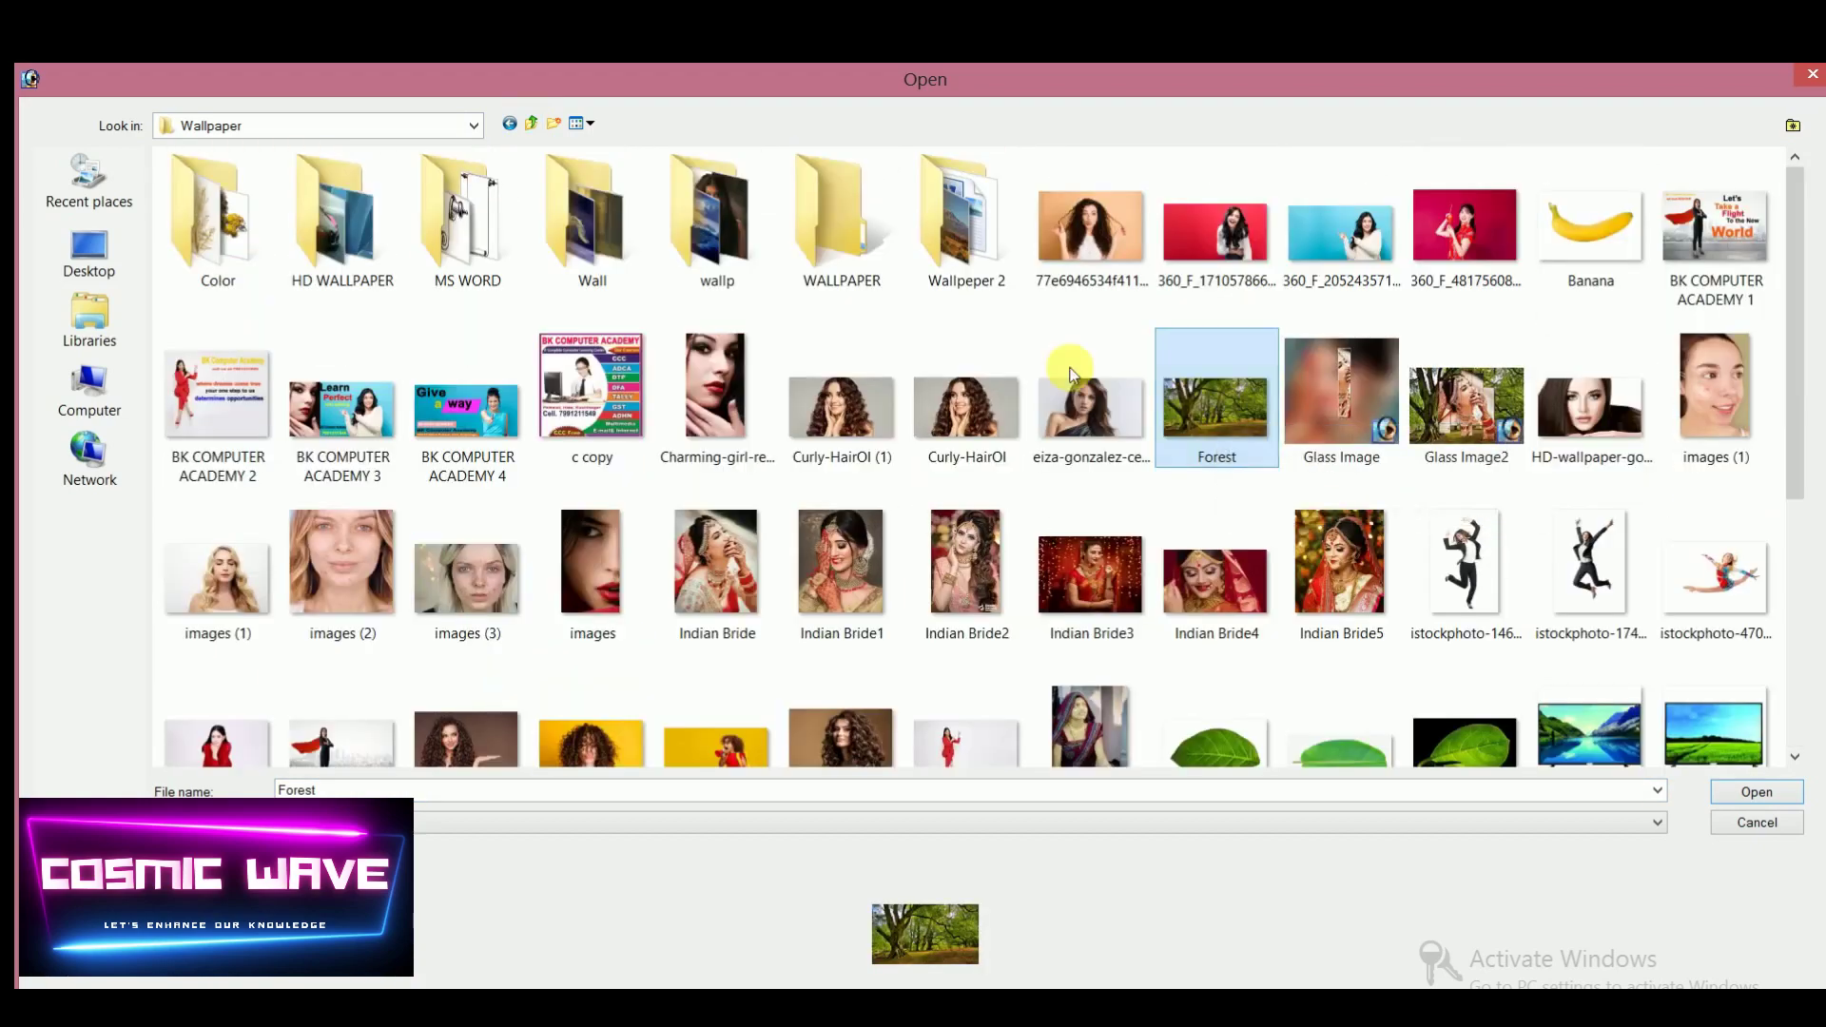
left_click(529, 123)
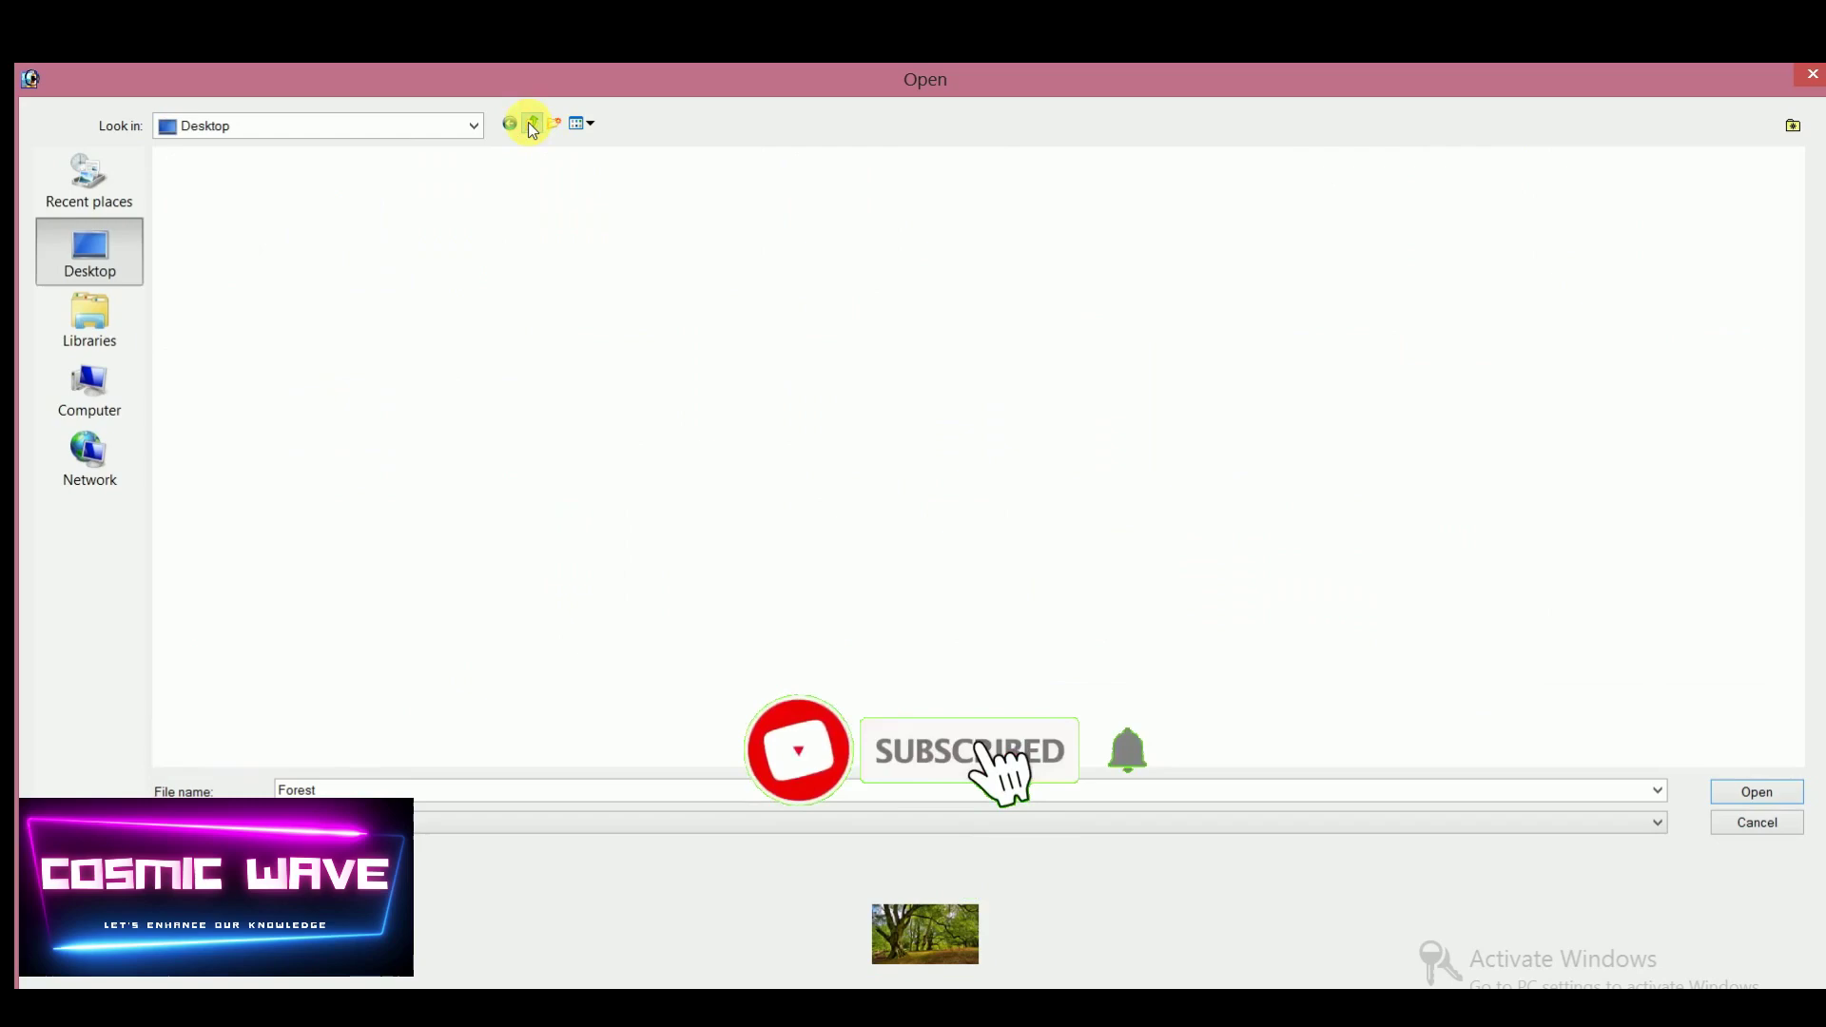
left_click(285, 304)
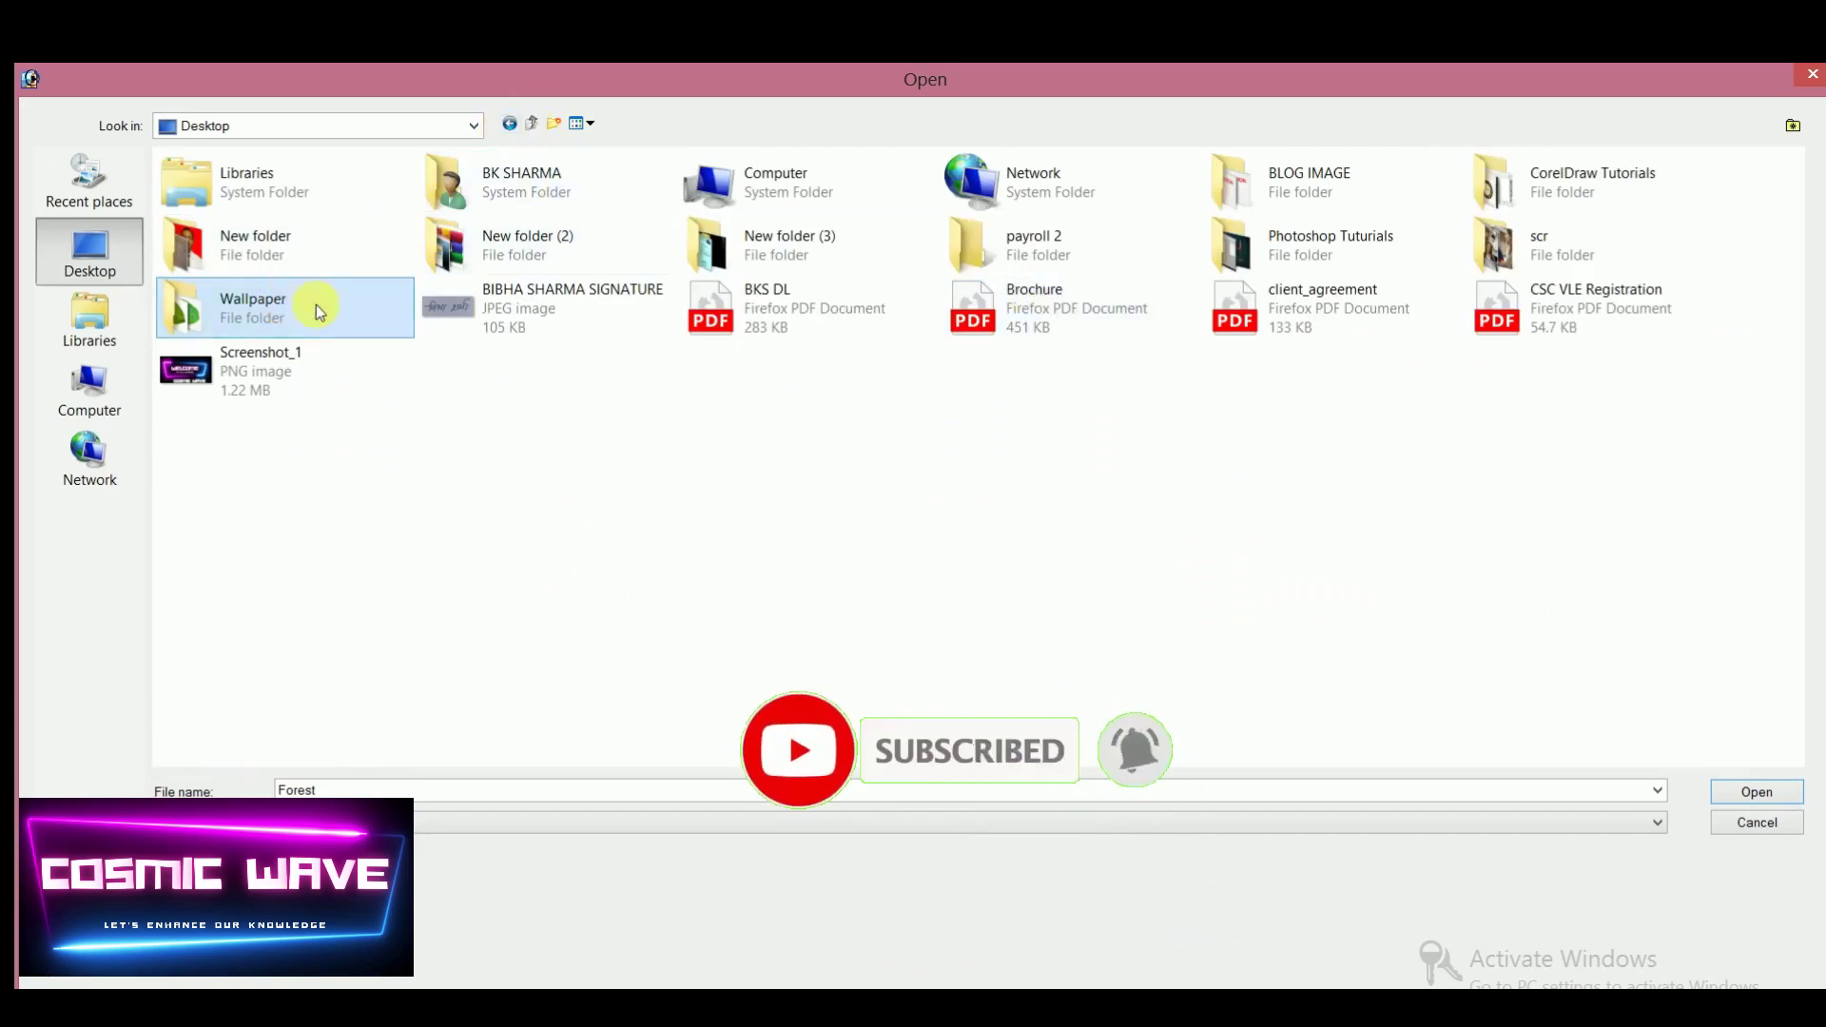
left_click(364, 313)
double_click(343, 318)
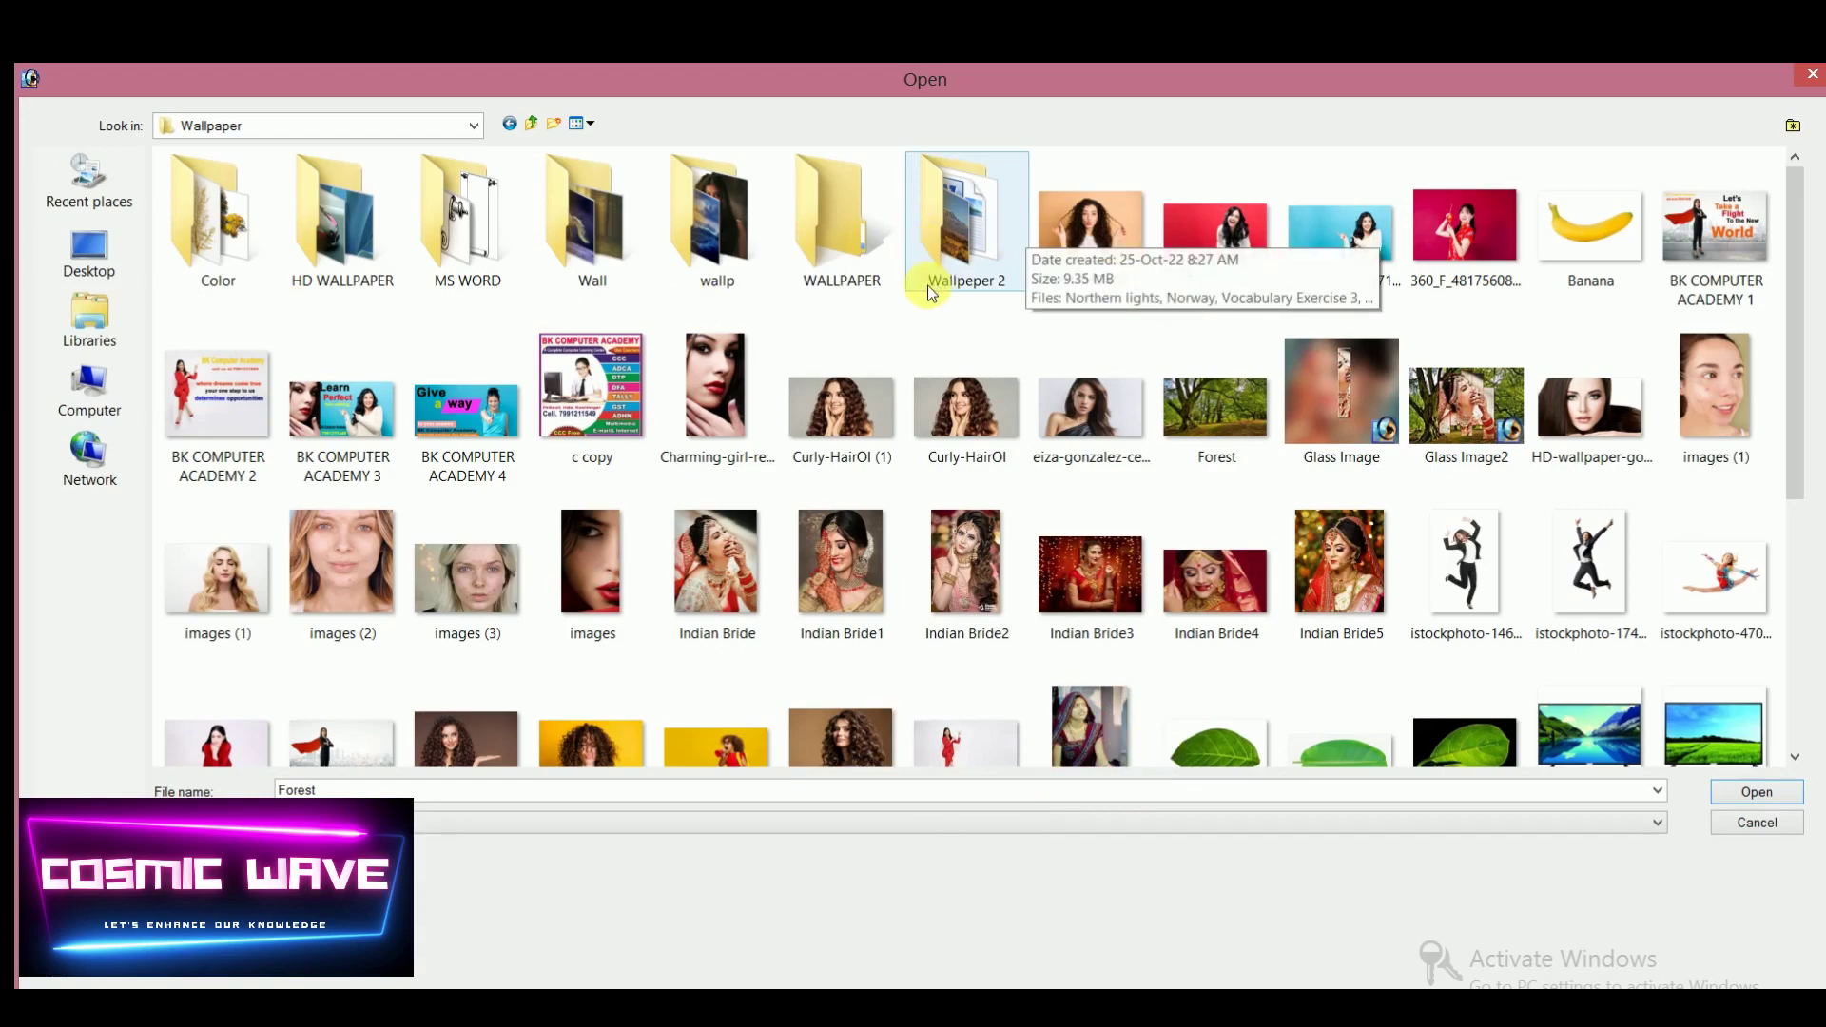
double_click(927, 285)
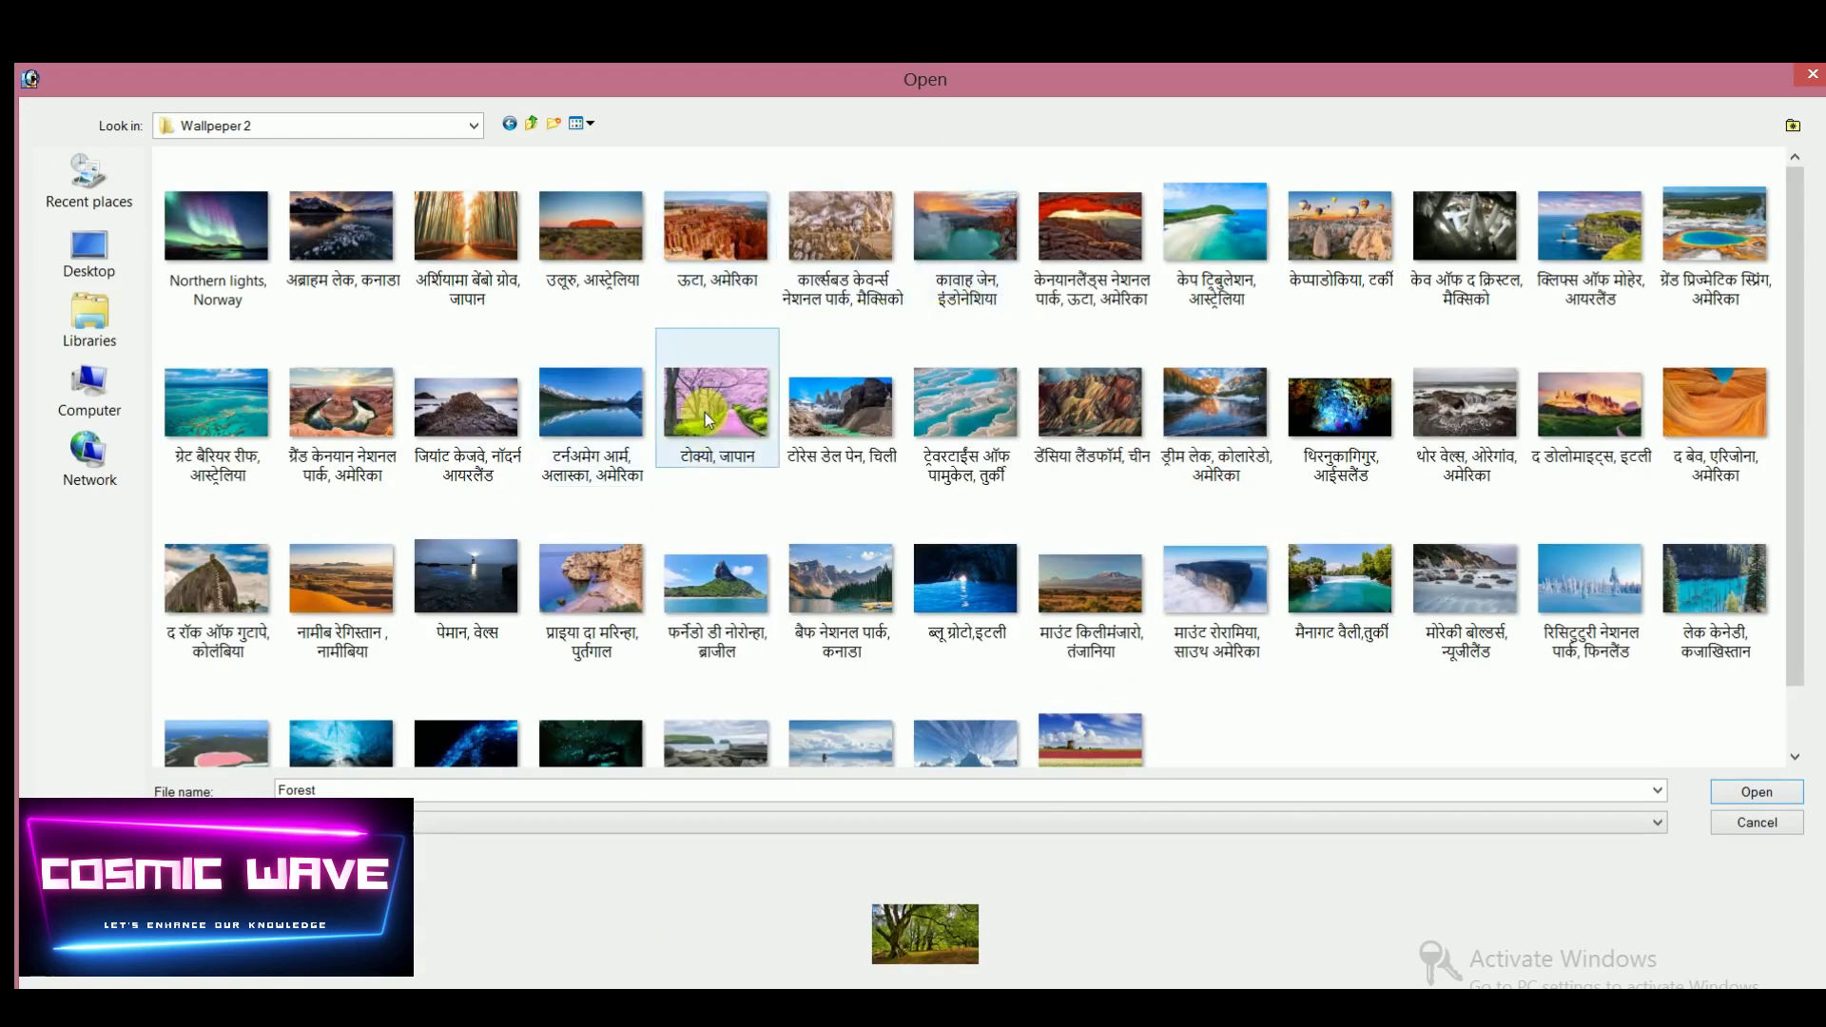
double_click(591, 404)
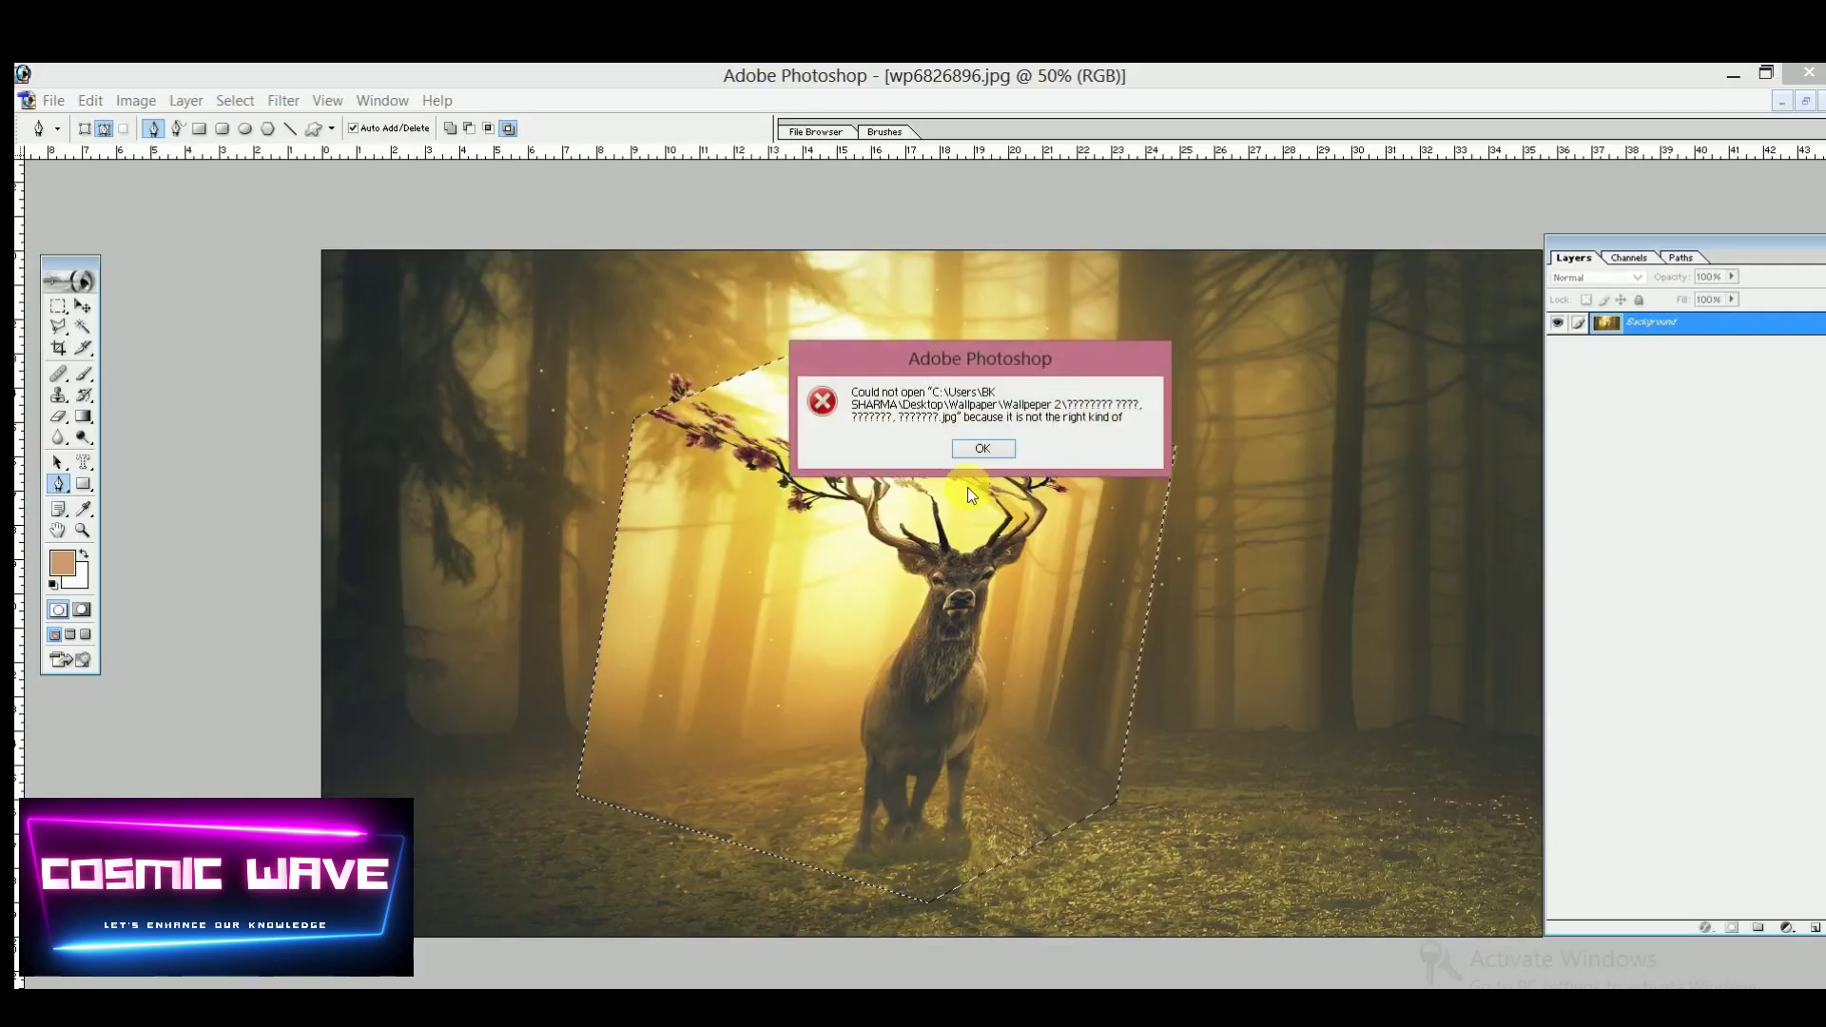
left_click(979, 448)
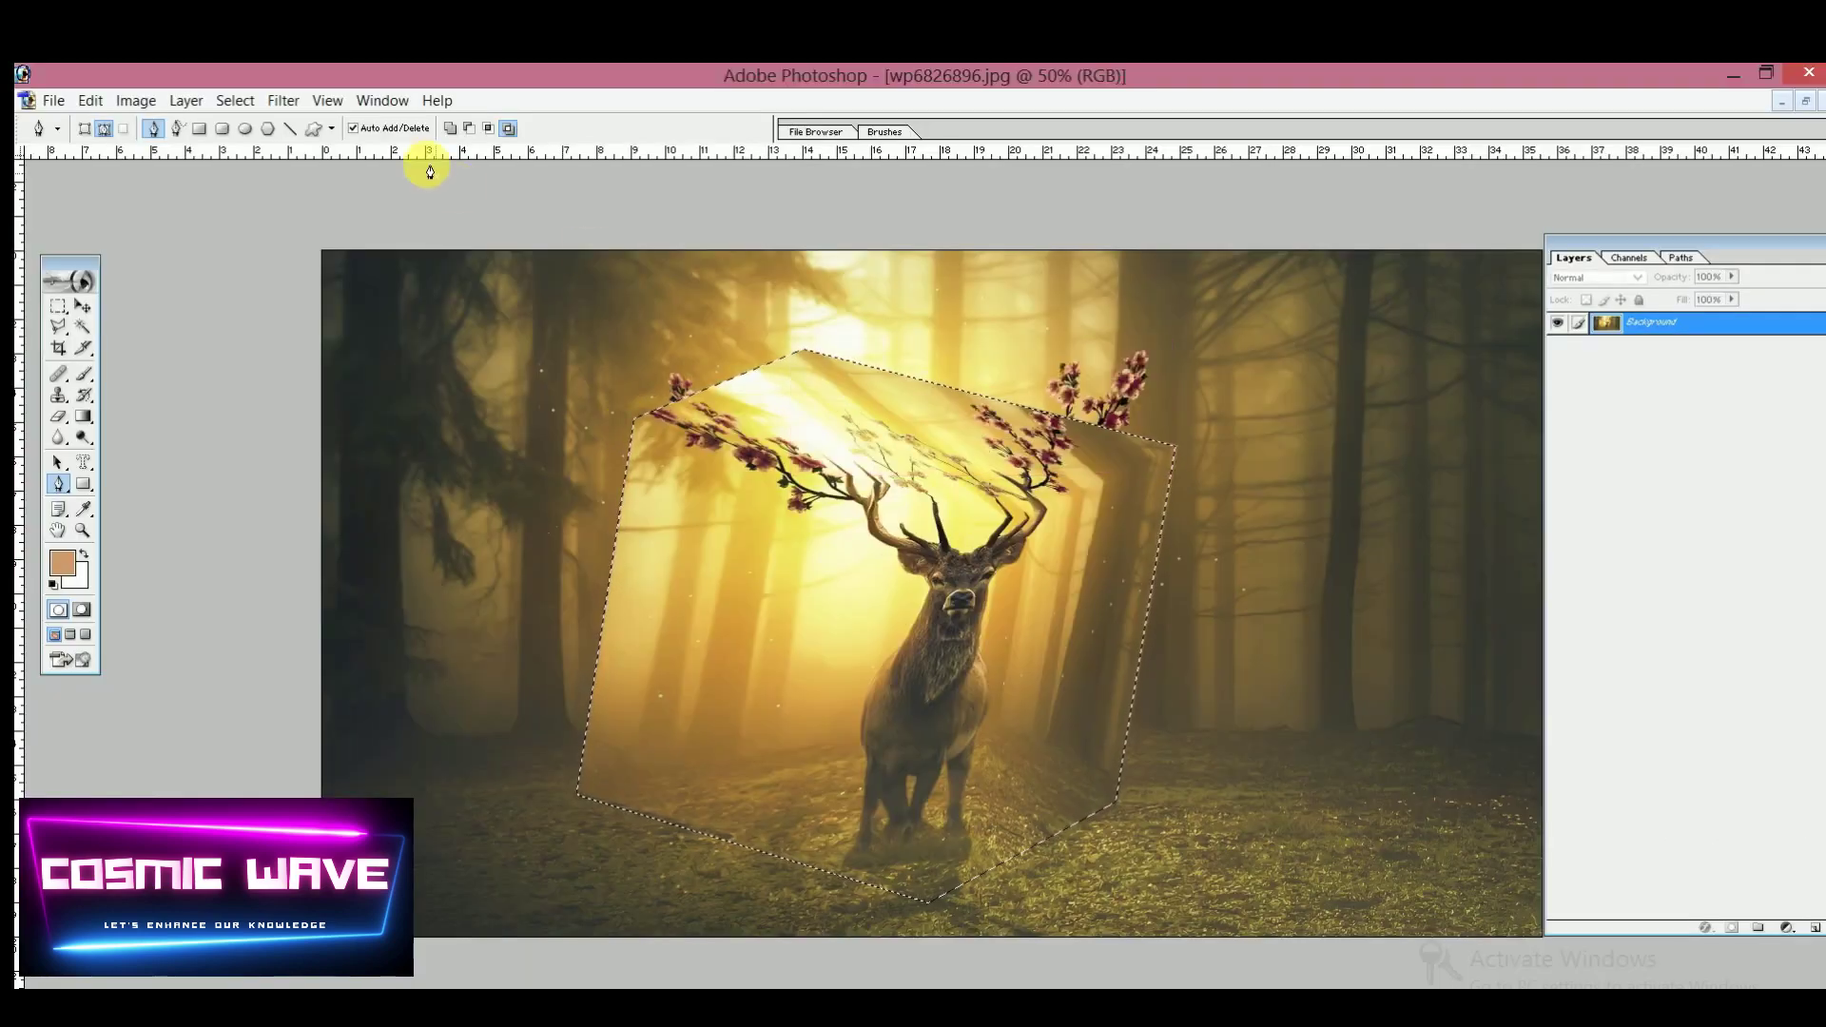
Open Forest.jpg from the Wallpaper folder and set its window aside
left_click(55, 101)
left_click(71, 144)
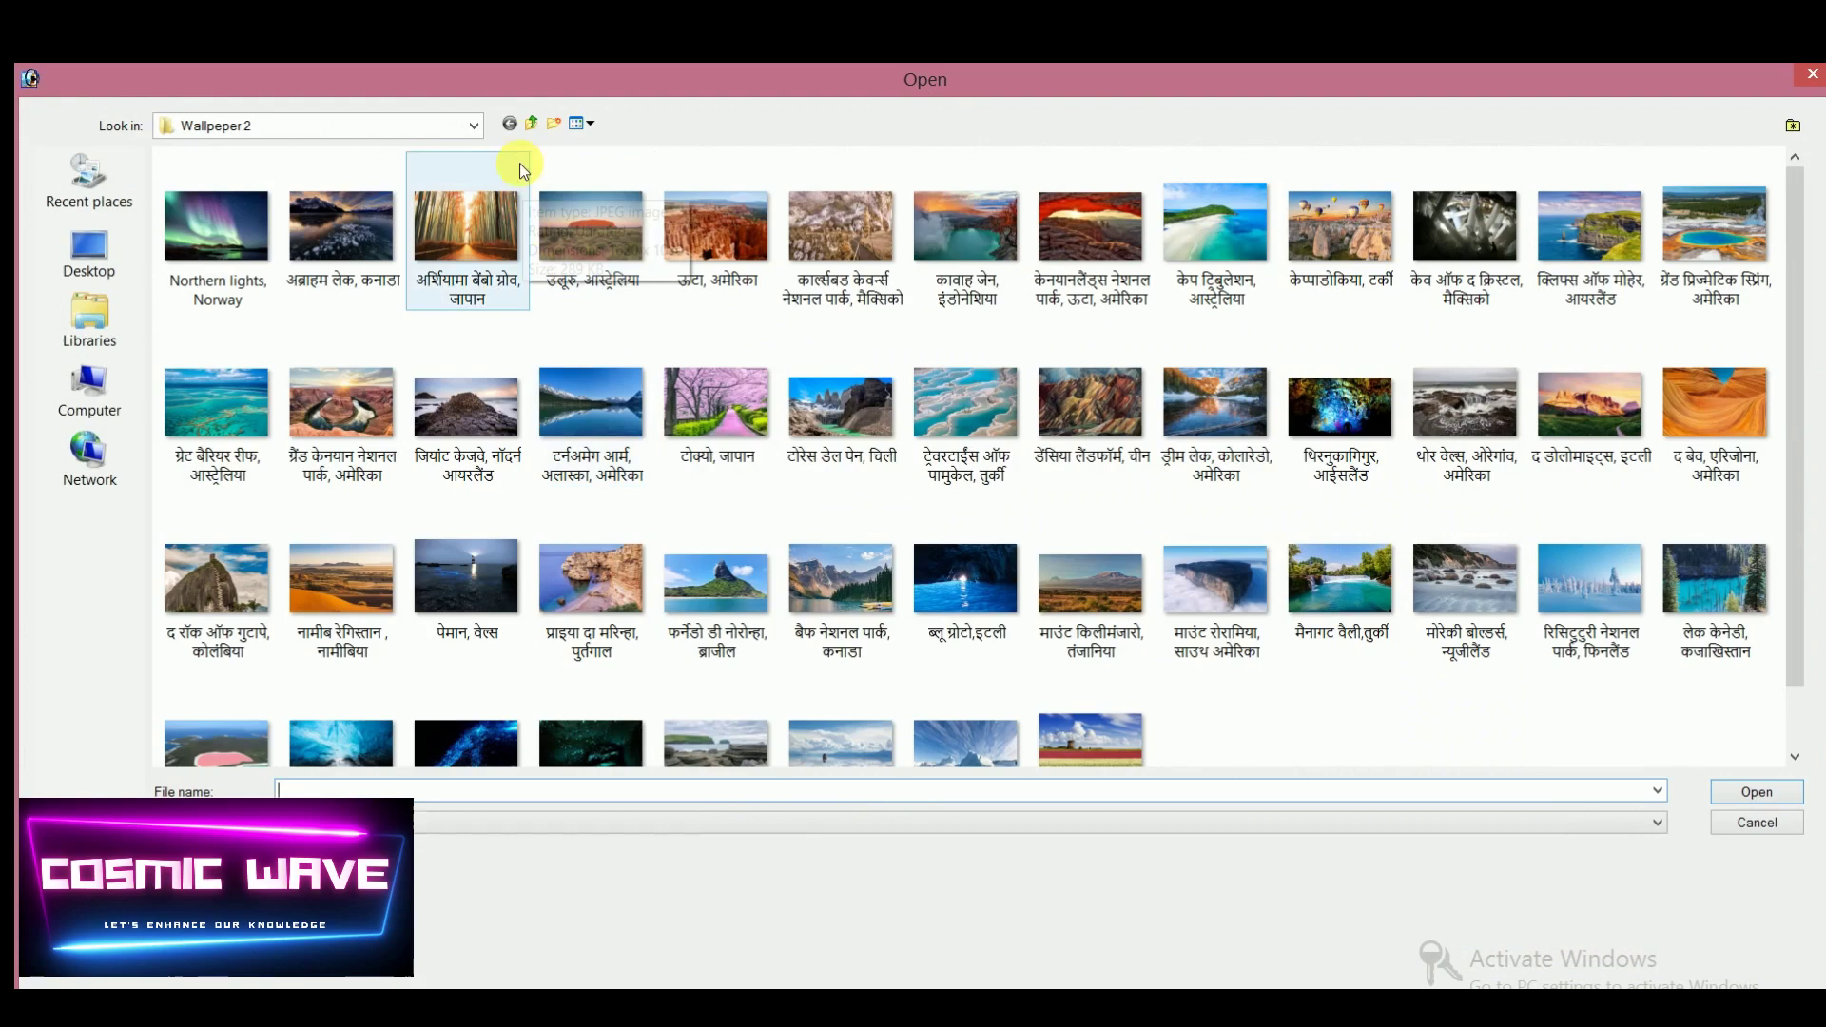
left_click(529, 124)
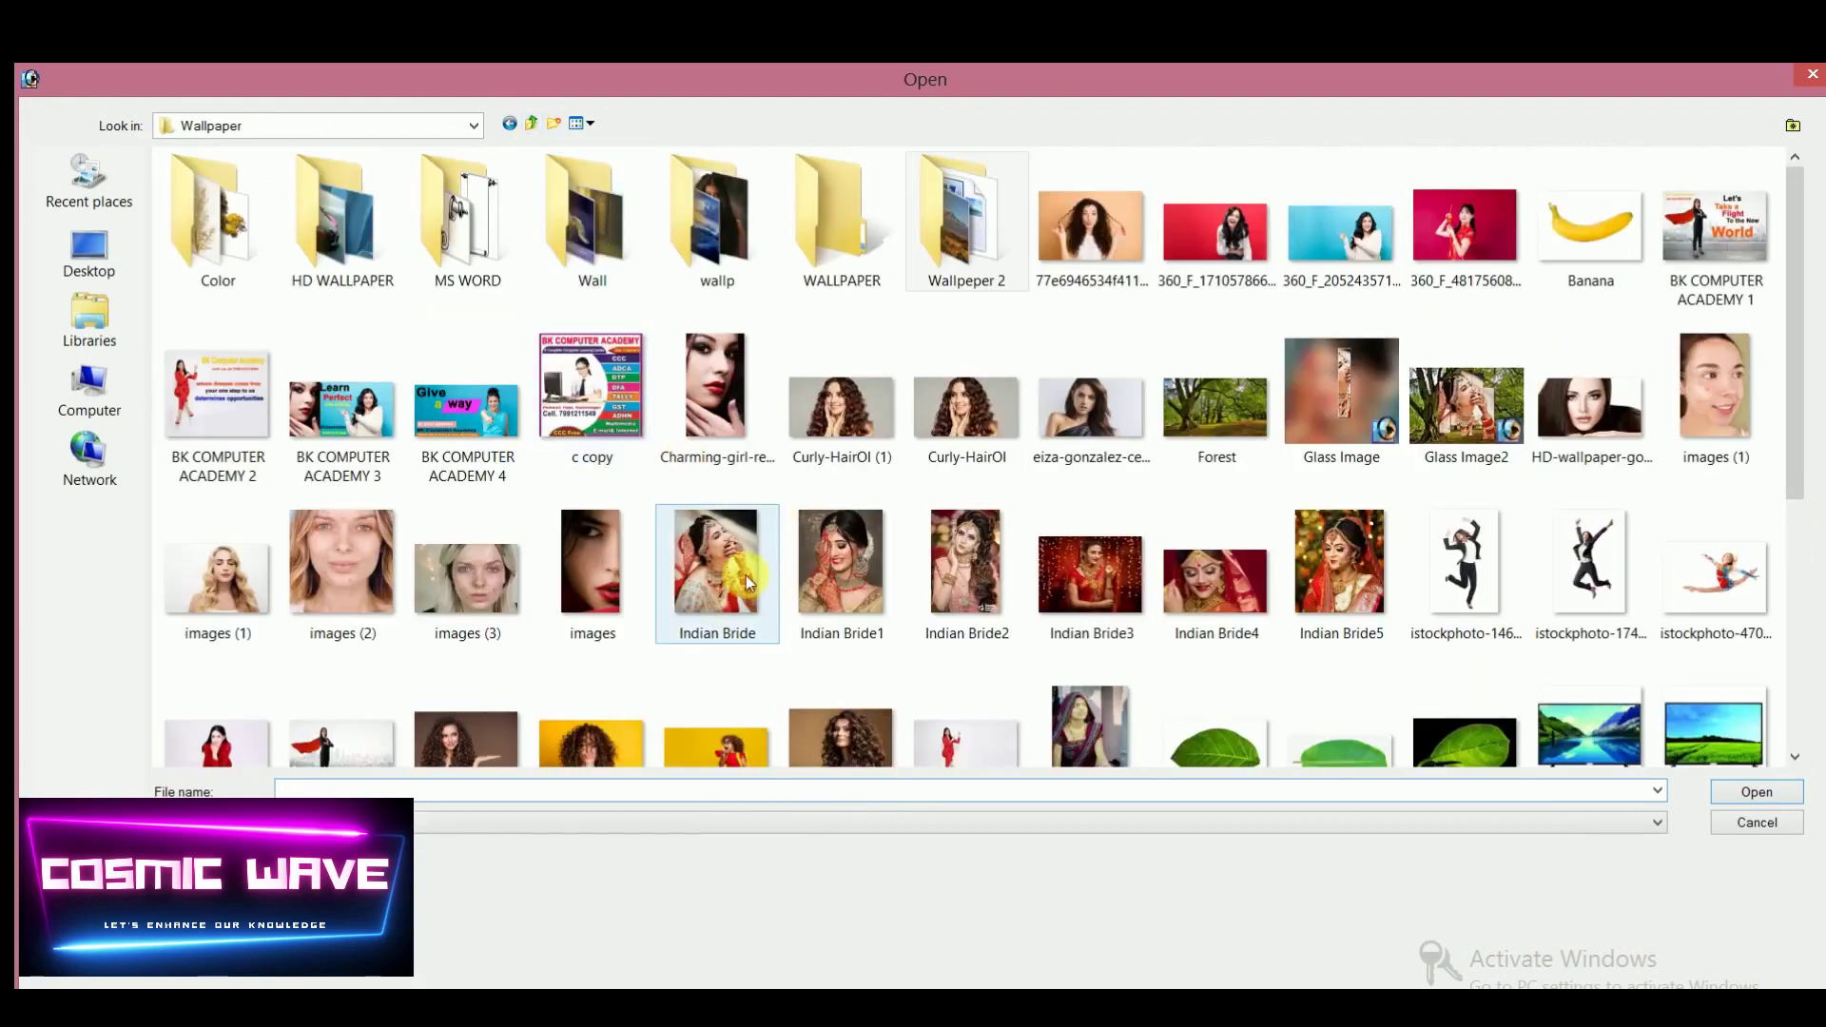
left_click(1231, 414)
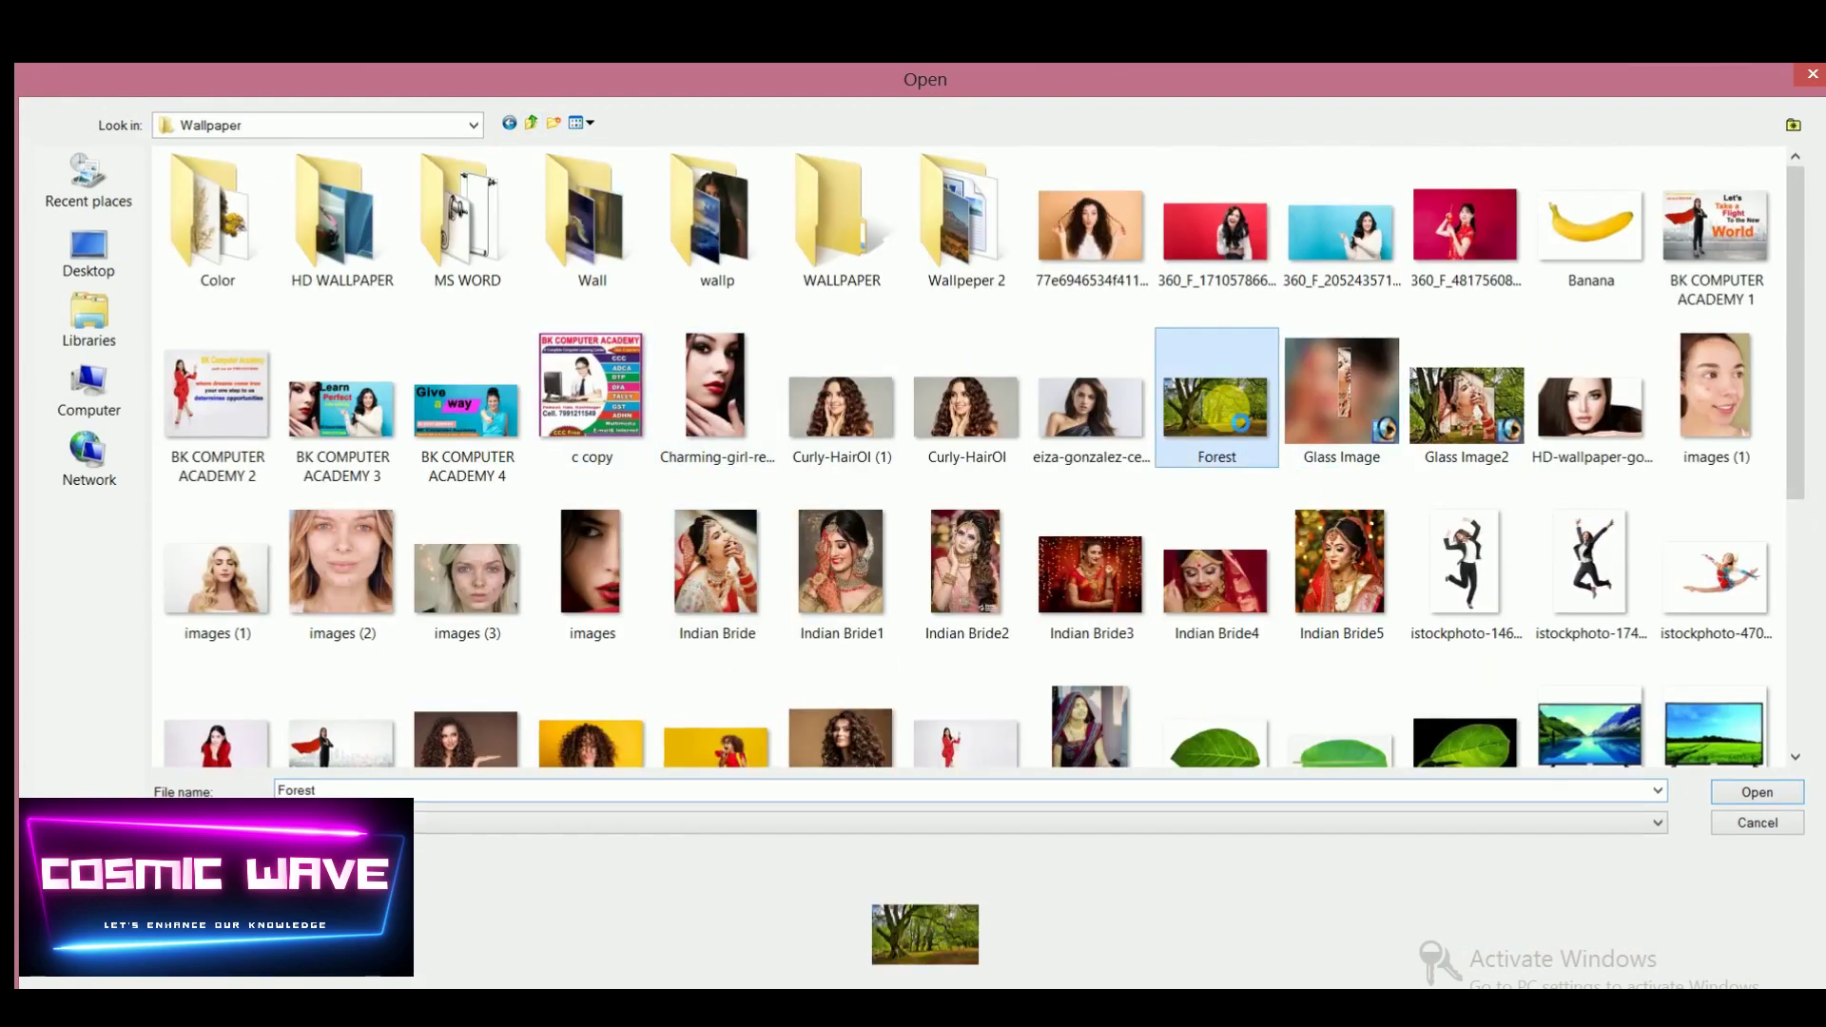
left_click_drag(599, 171, 1376, 326)
Drag the deer cube selection into Forest.jpg with the Move tool and maximize that window
left_click_drag(619, 513, 1358, 548)
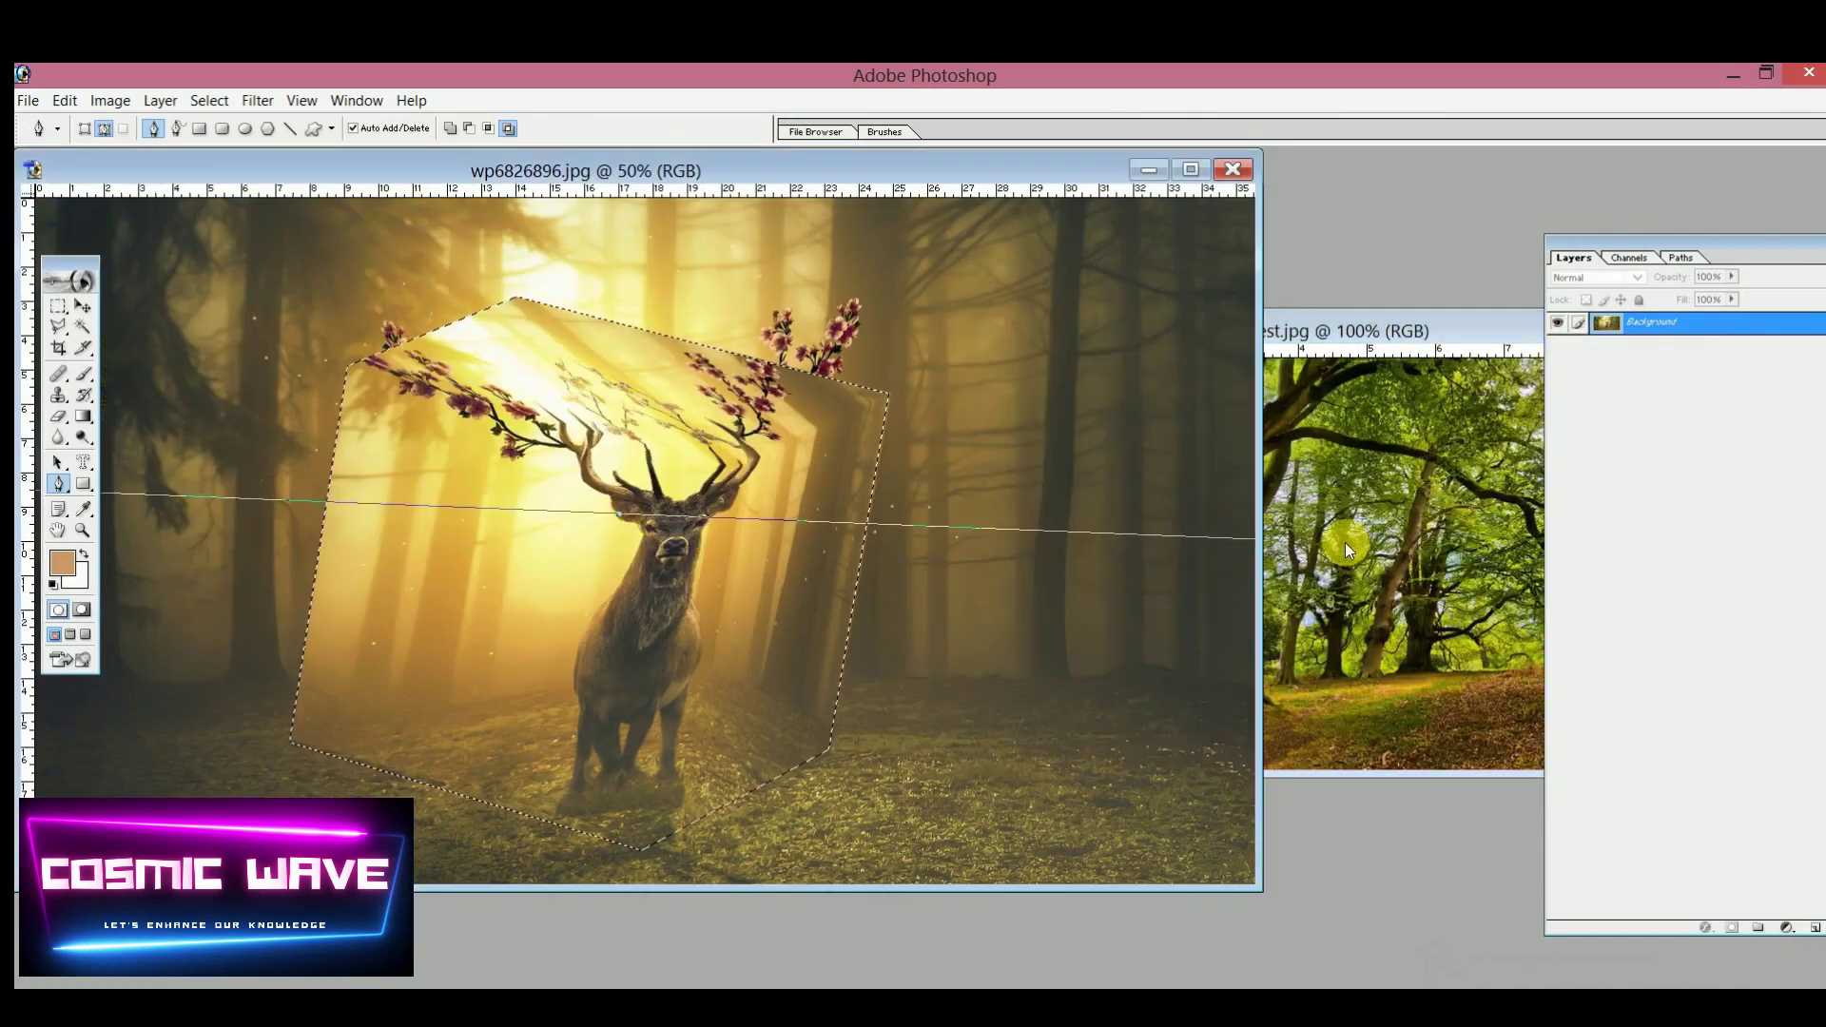
key("ctrl+z")
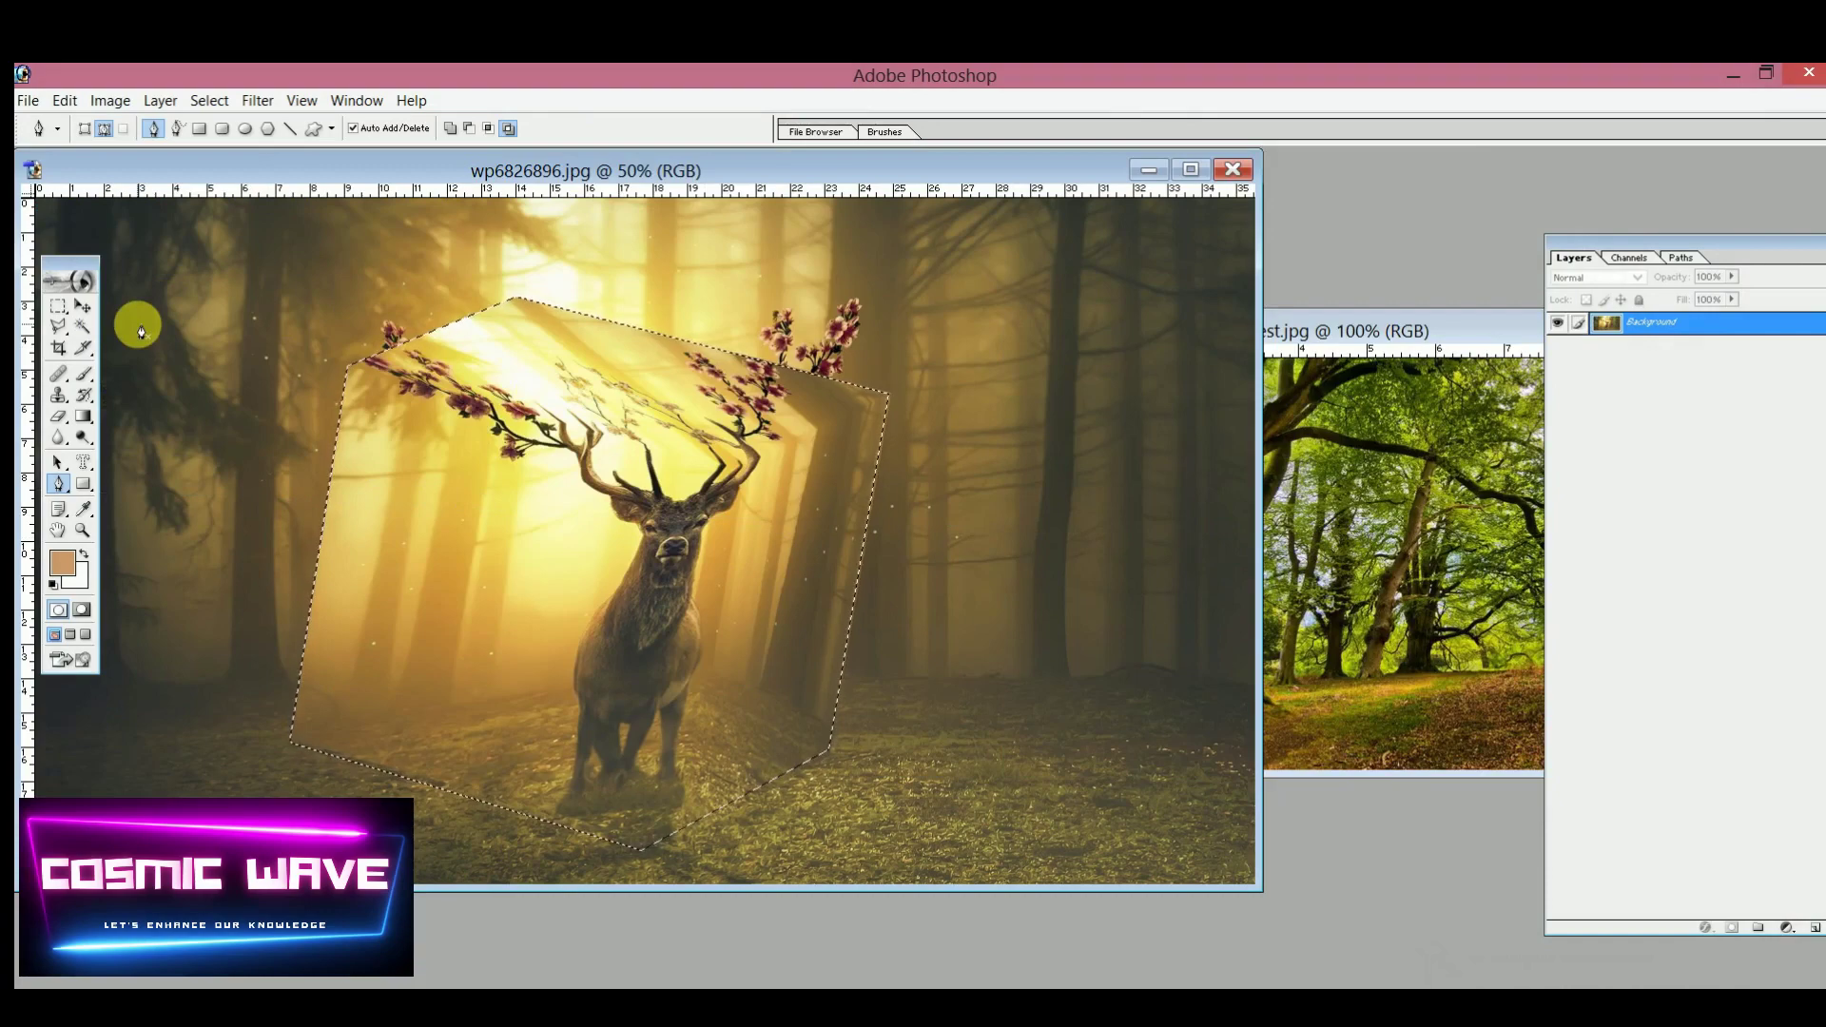
left_click(83, 306)
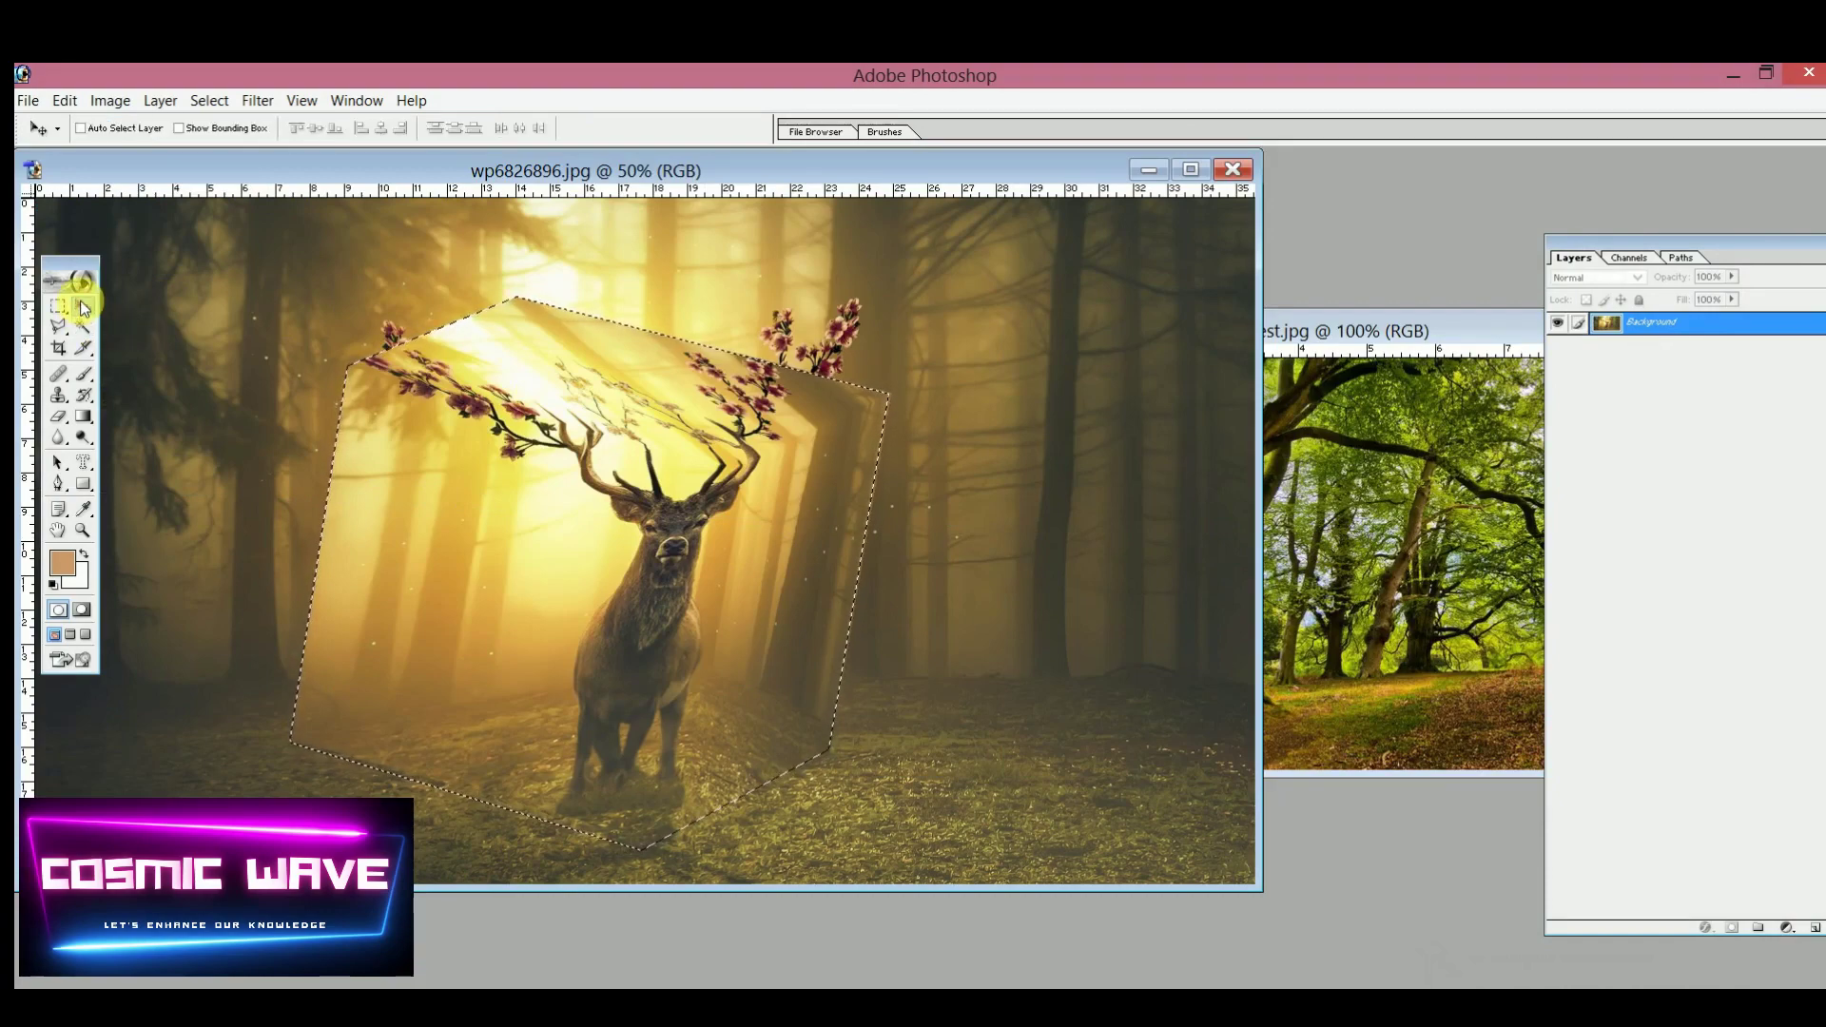
left_click_drag(401, 485, 1328, 415)
left_click_drag(1303, 327, 801, 192)
double_click(802, 192)
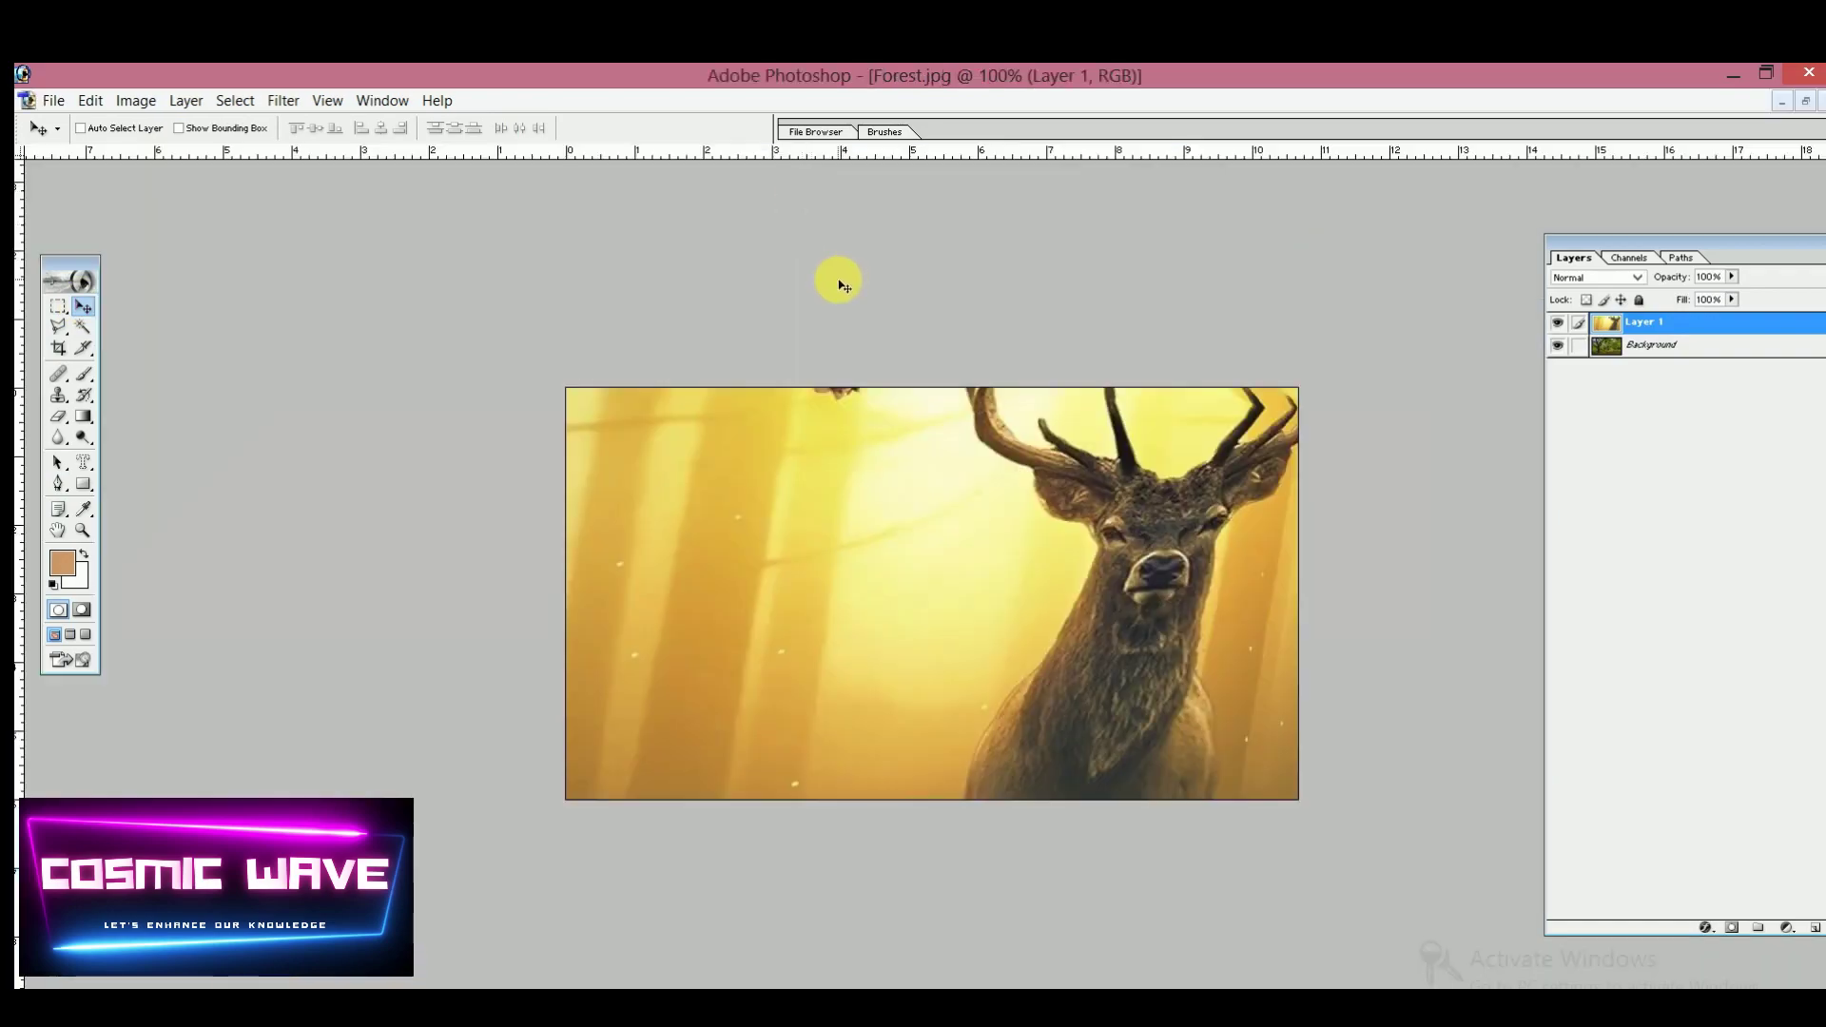
Try a first Free Transform resize of the deer layer, then undo it
key("ctrl+t")
left_click_drag(603, 306, 485, 430)
left_click_drag(453, 359, 740, 462)
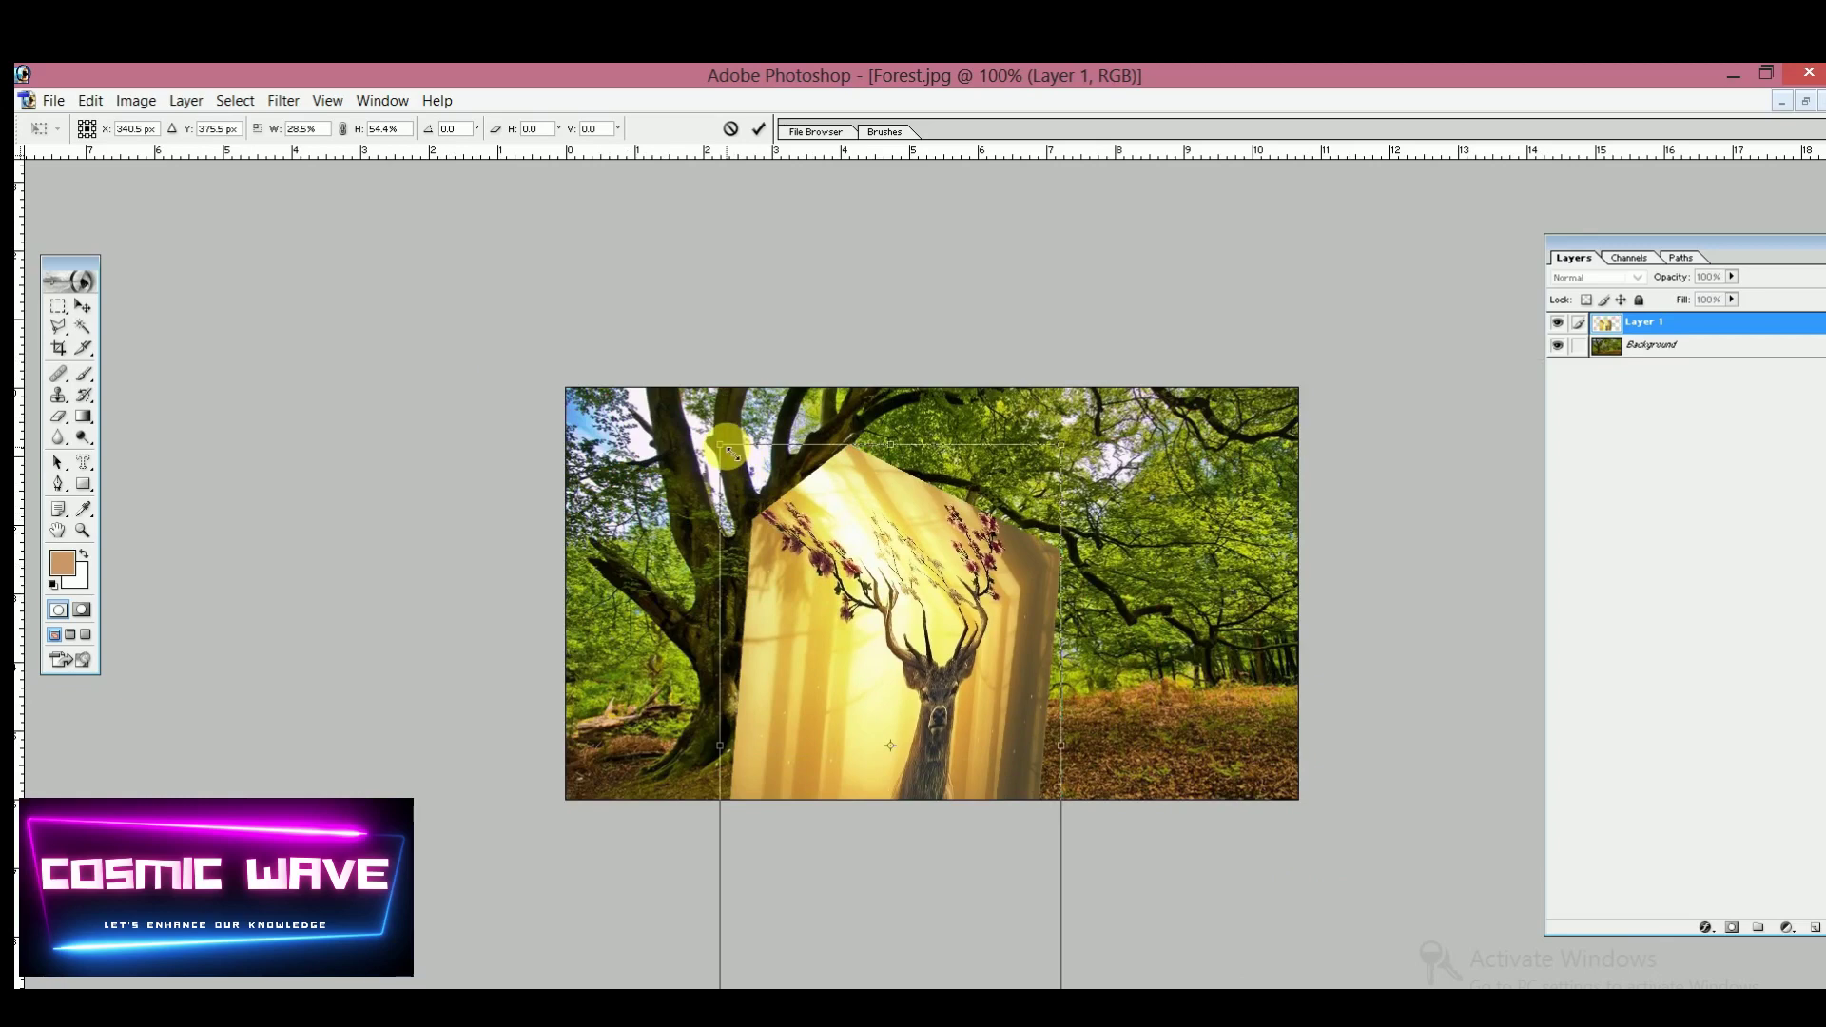
double_click(732, 453)
key("ctrl+z")
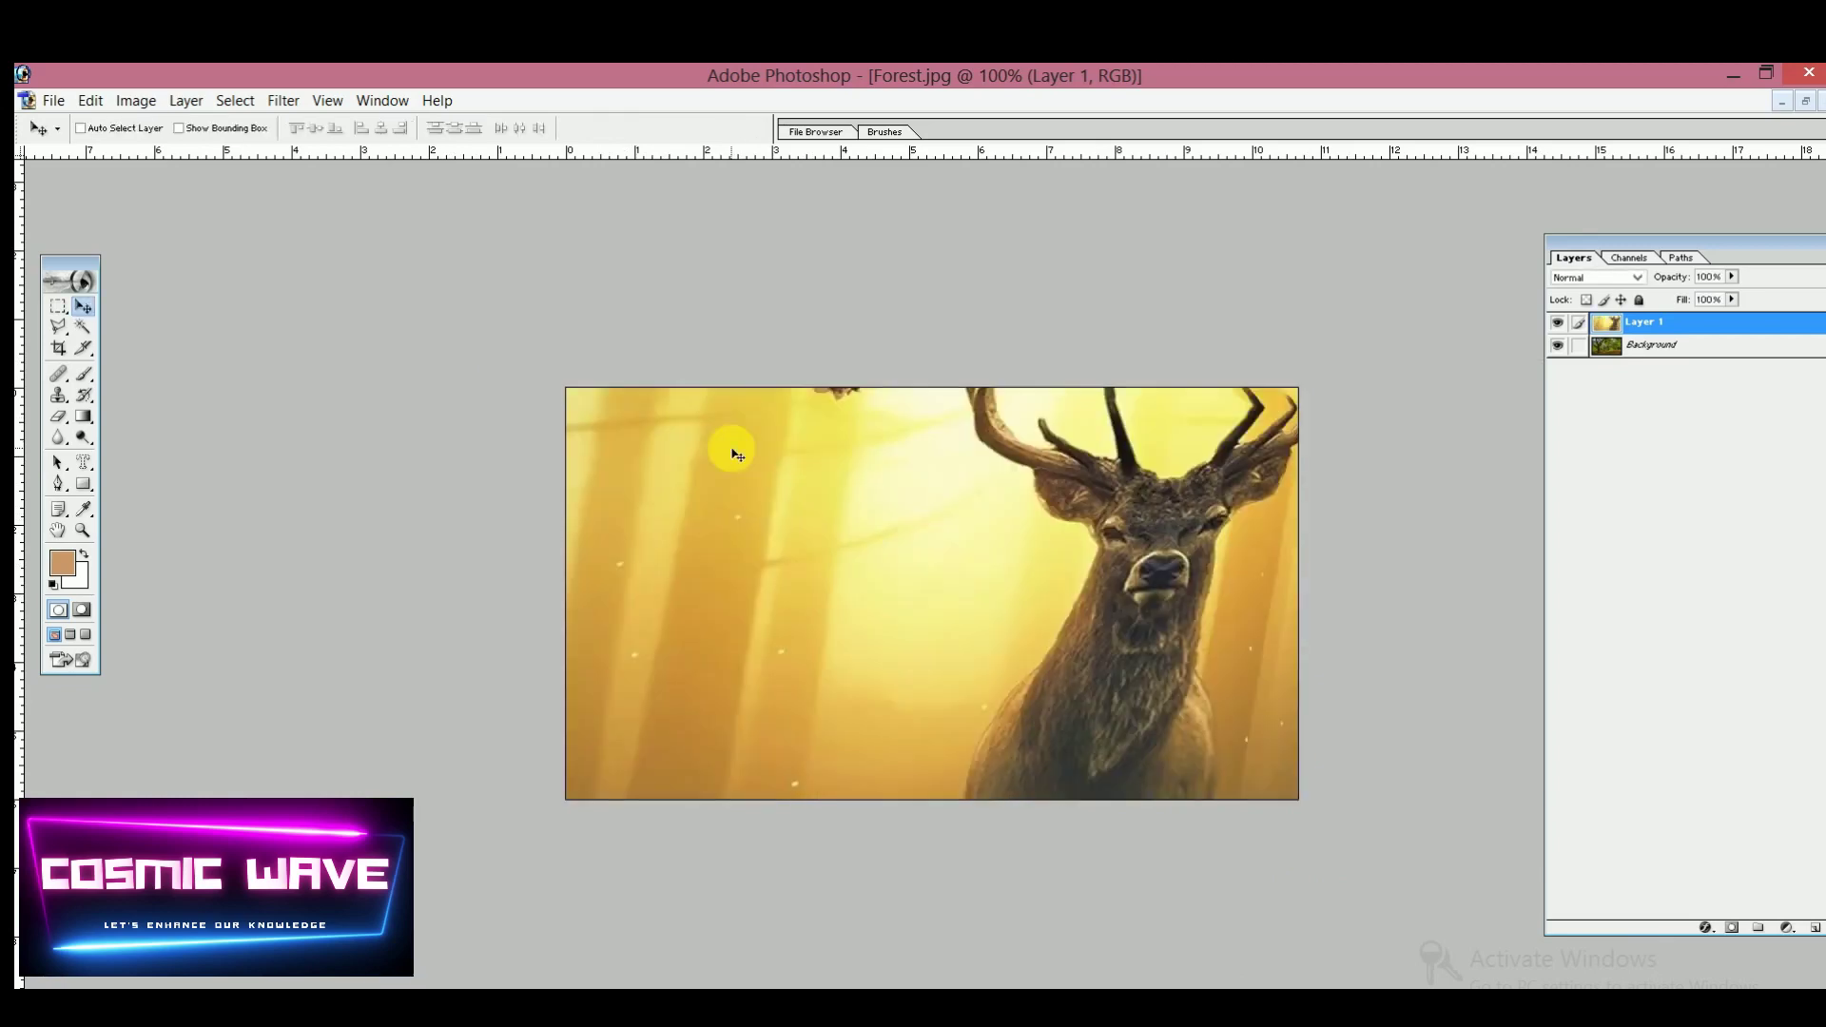
Scale the deer cube to 19.4% and place it left of centre over the woodland
key("ctrl+t")
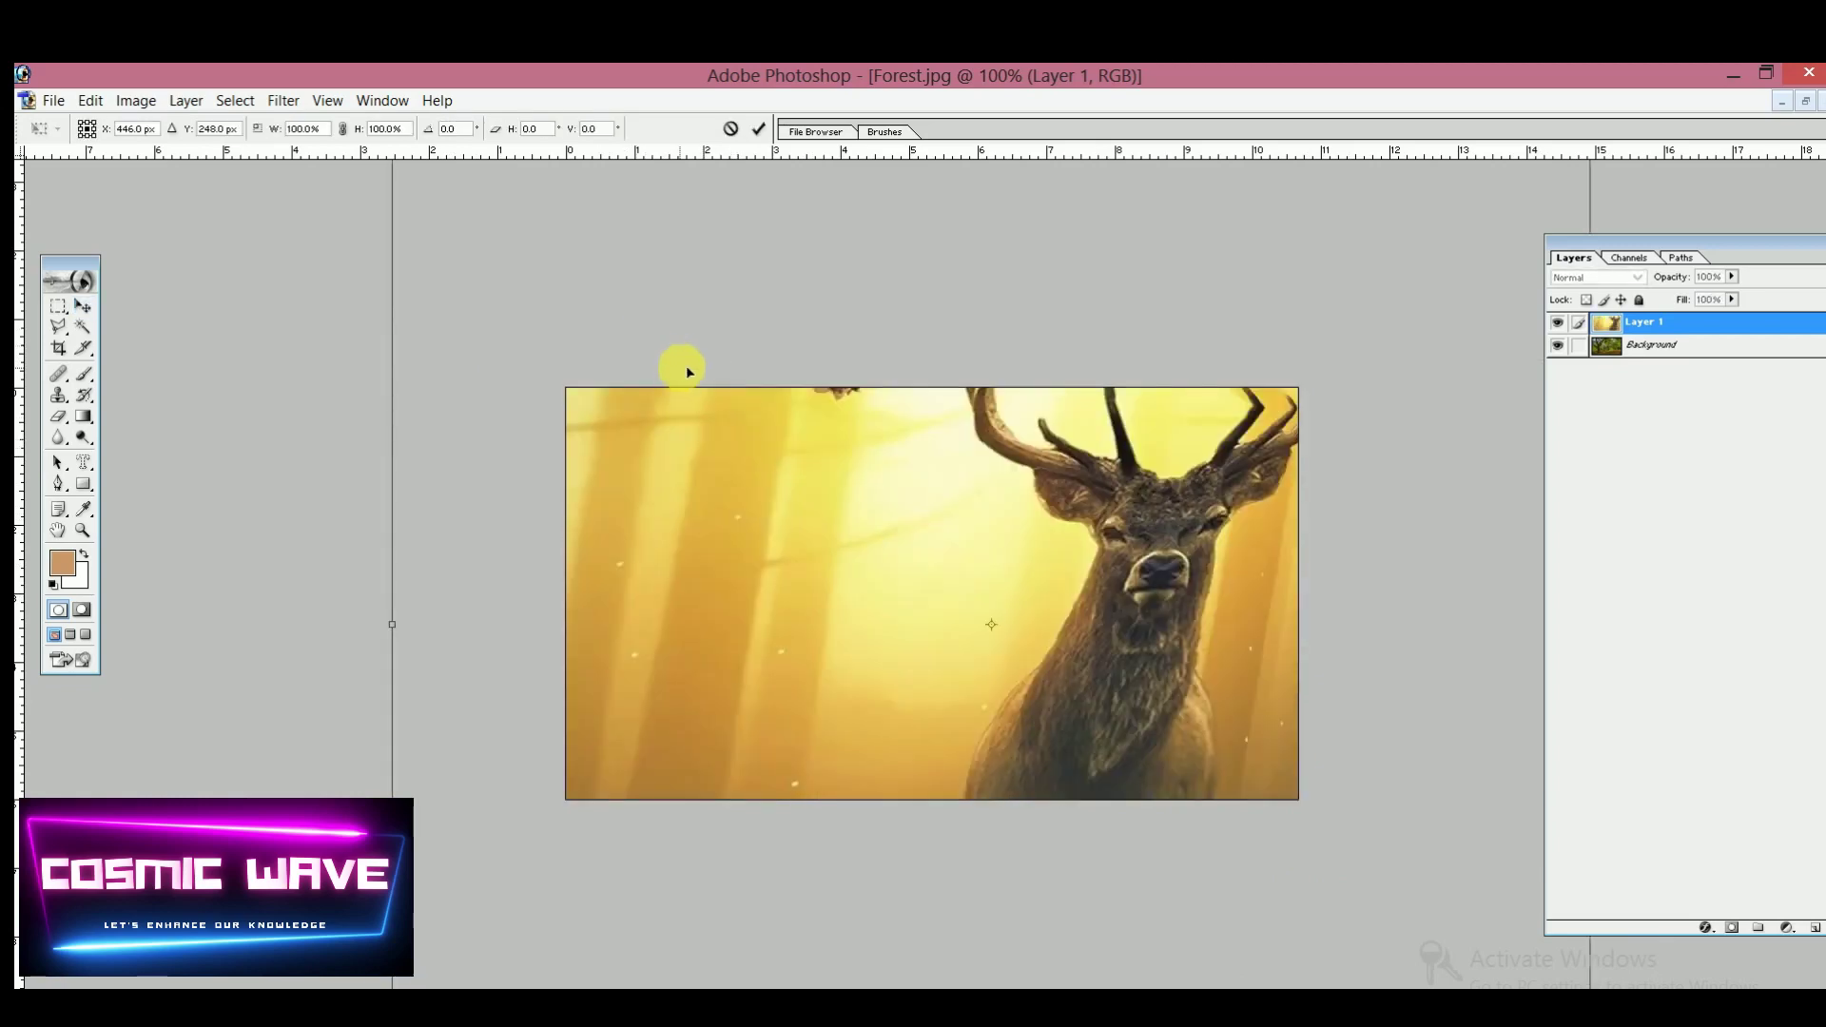
left_click_drag(702, 354, 705, 654)
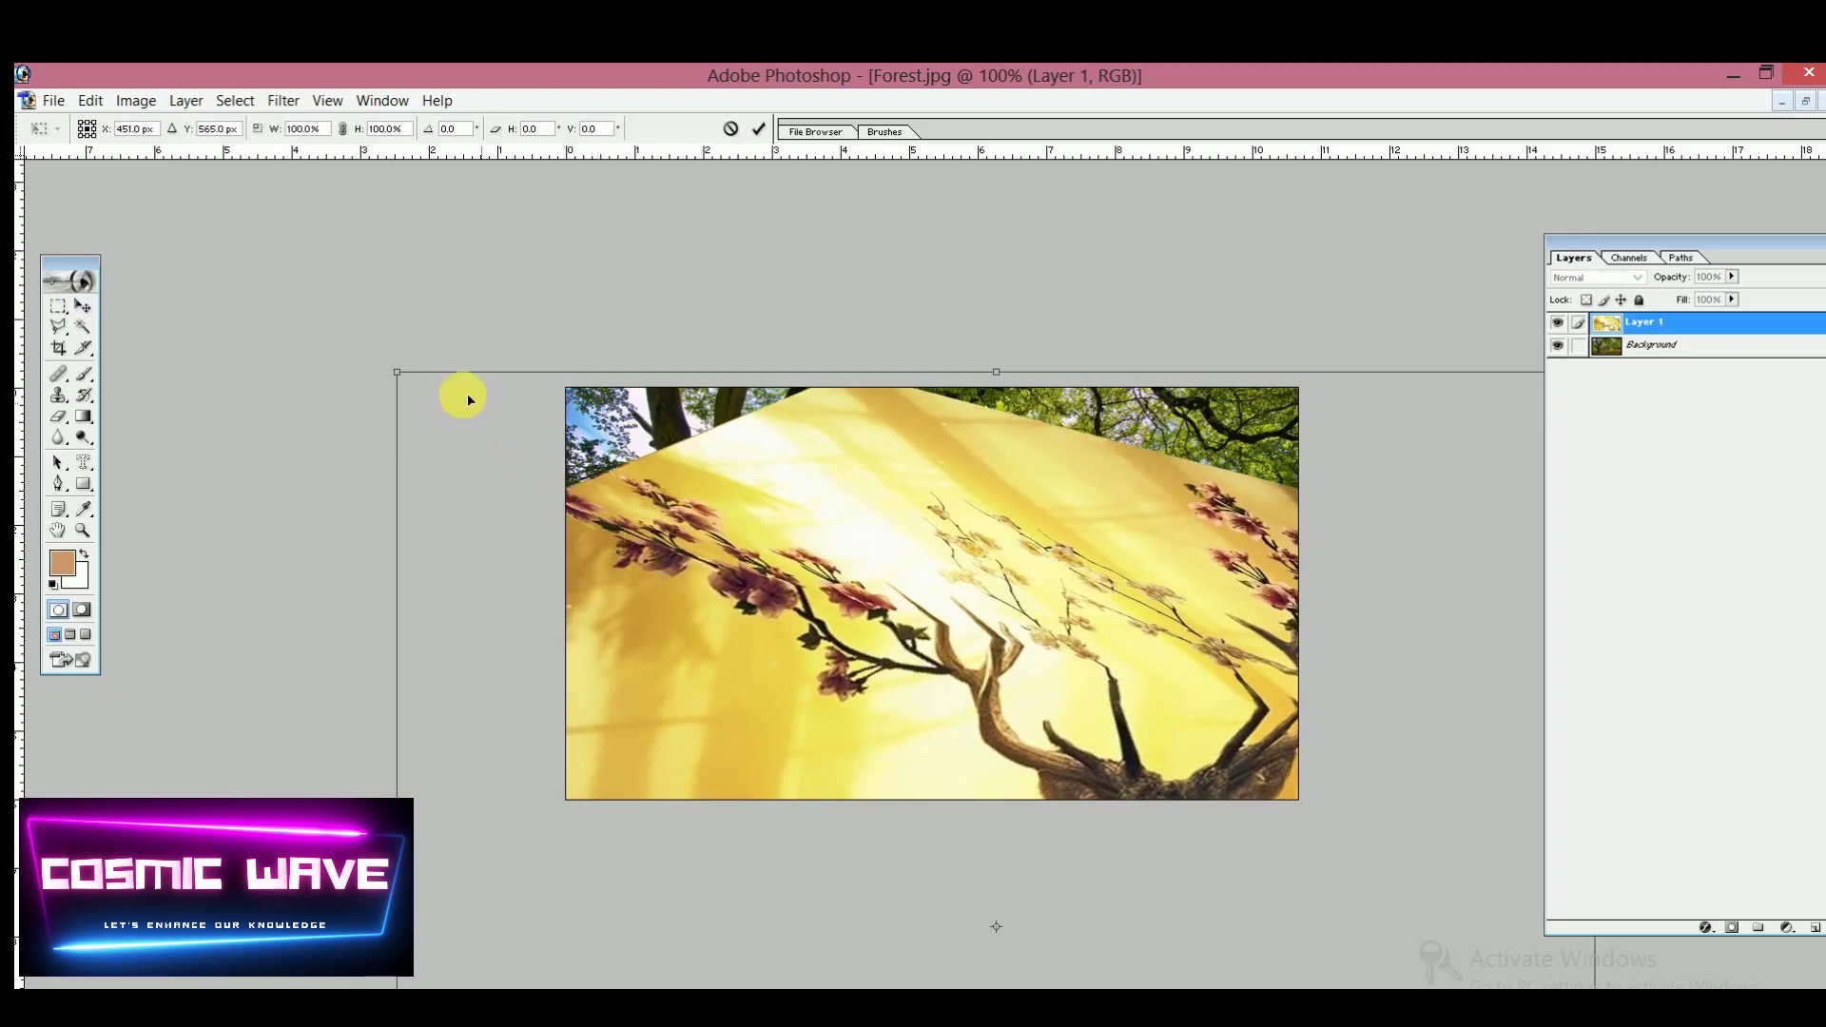
left_click_drag(395, 373, 1136, 835)
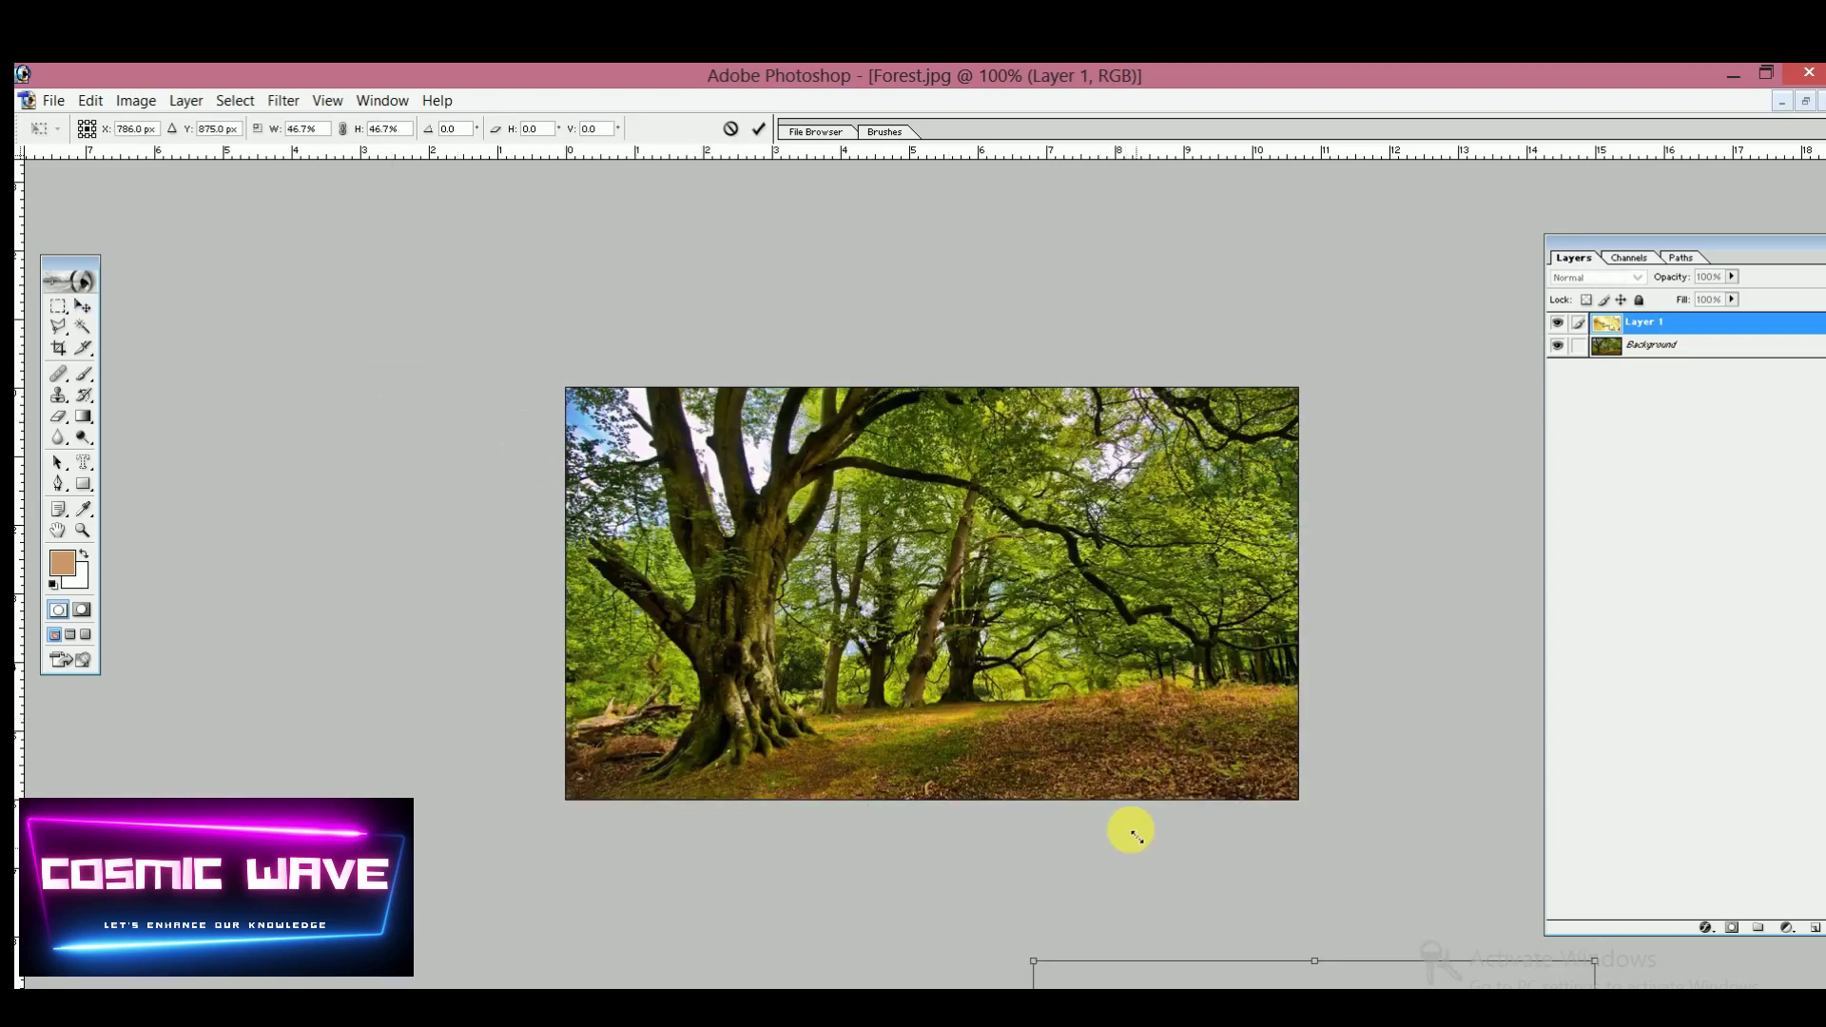
left_click_drag(1125, 936, 659, 401)
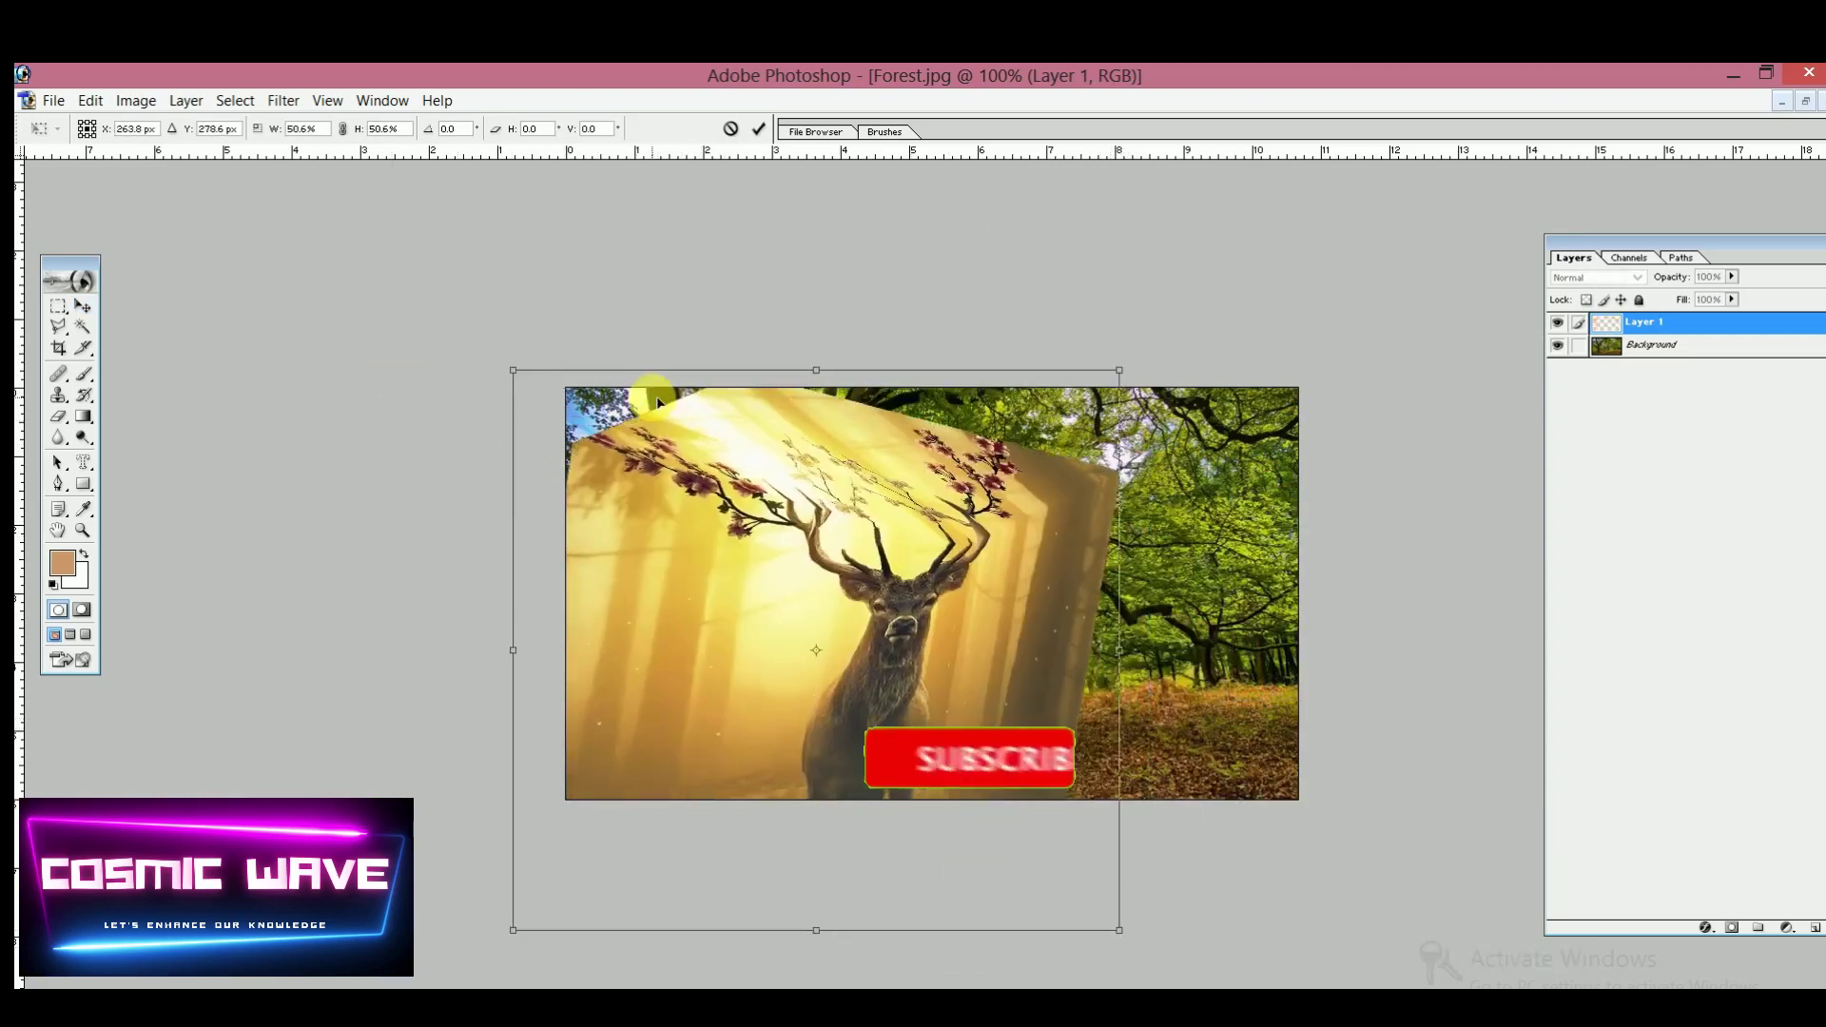
left_click_drag(513, 372, 744, 540)
left_click_drag(729, 510, 789, 544)
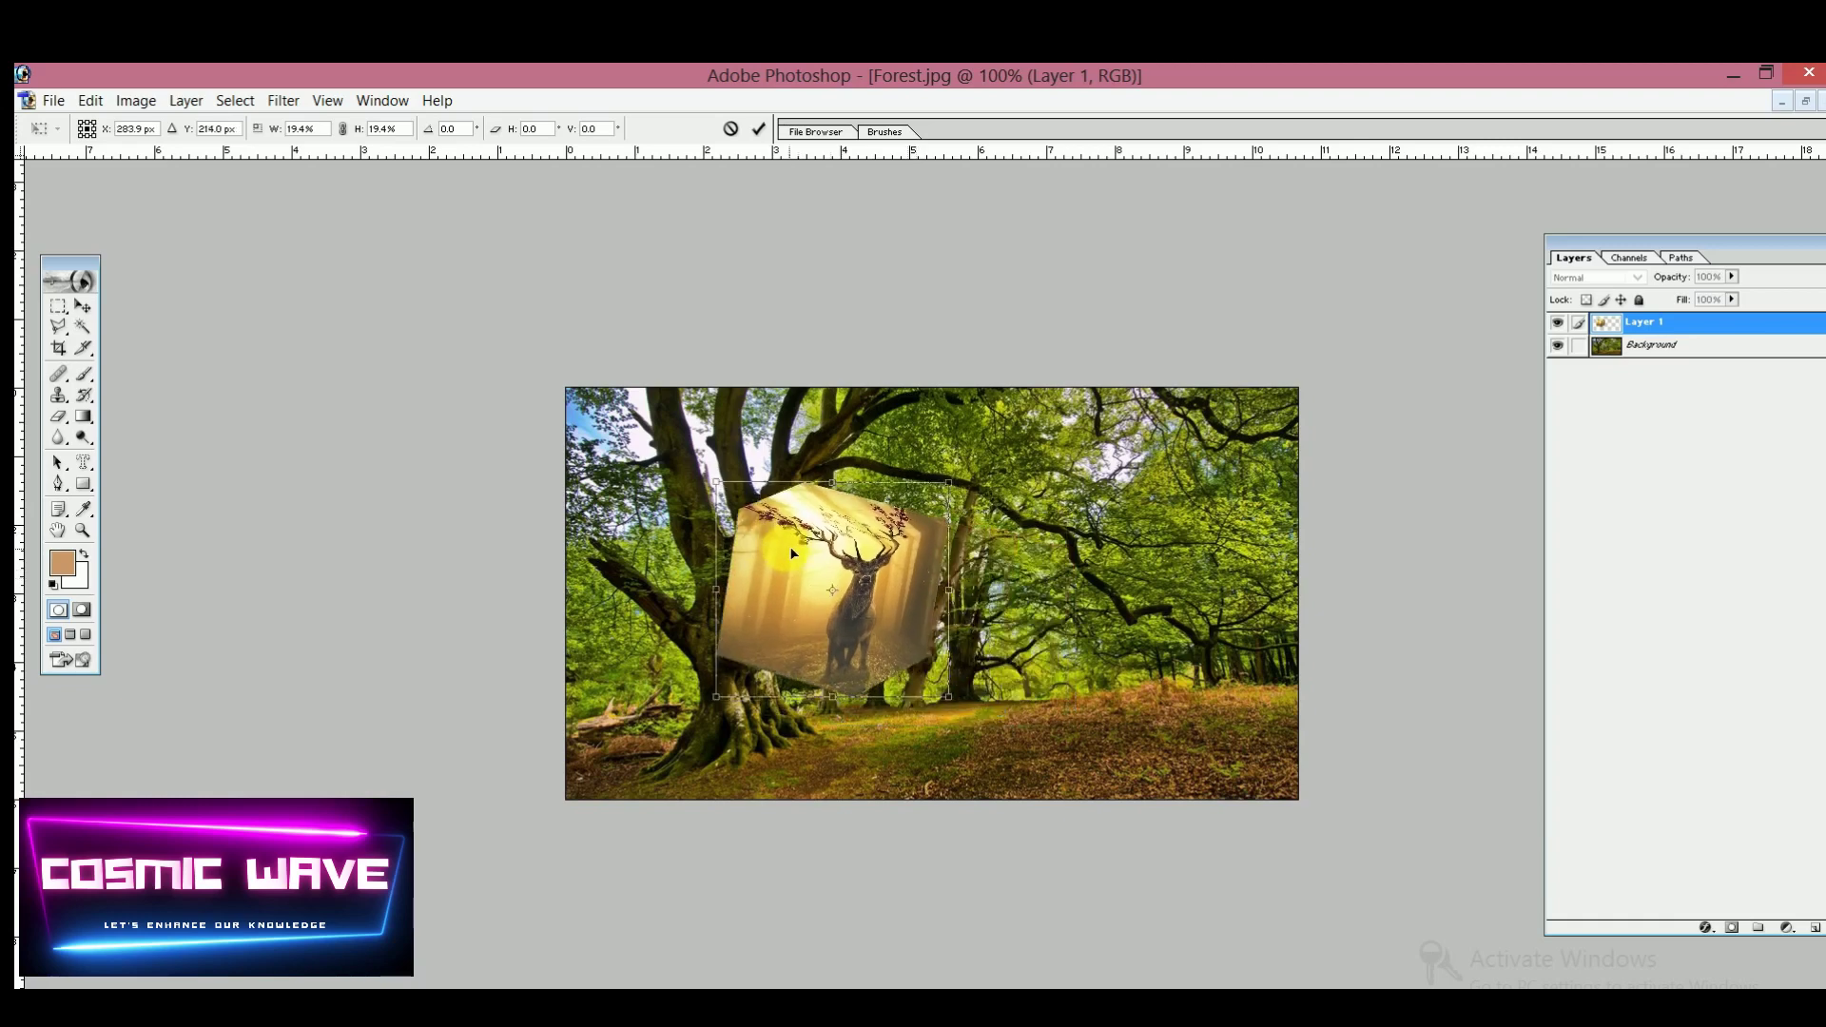
key("Return")
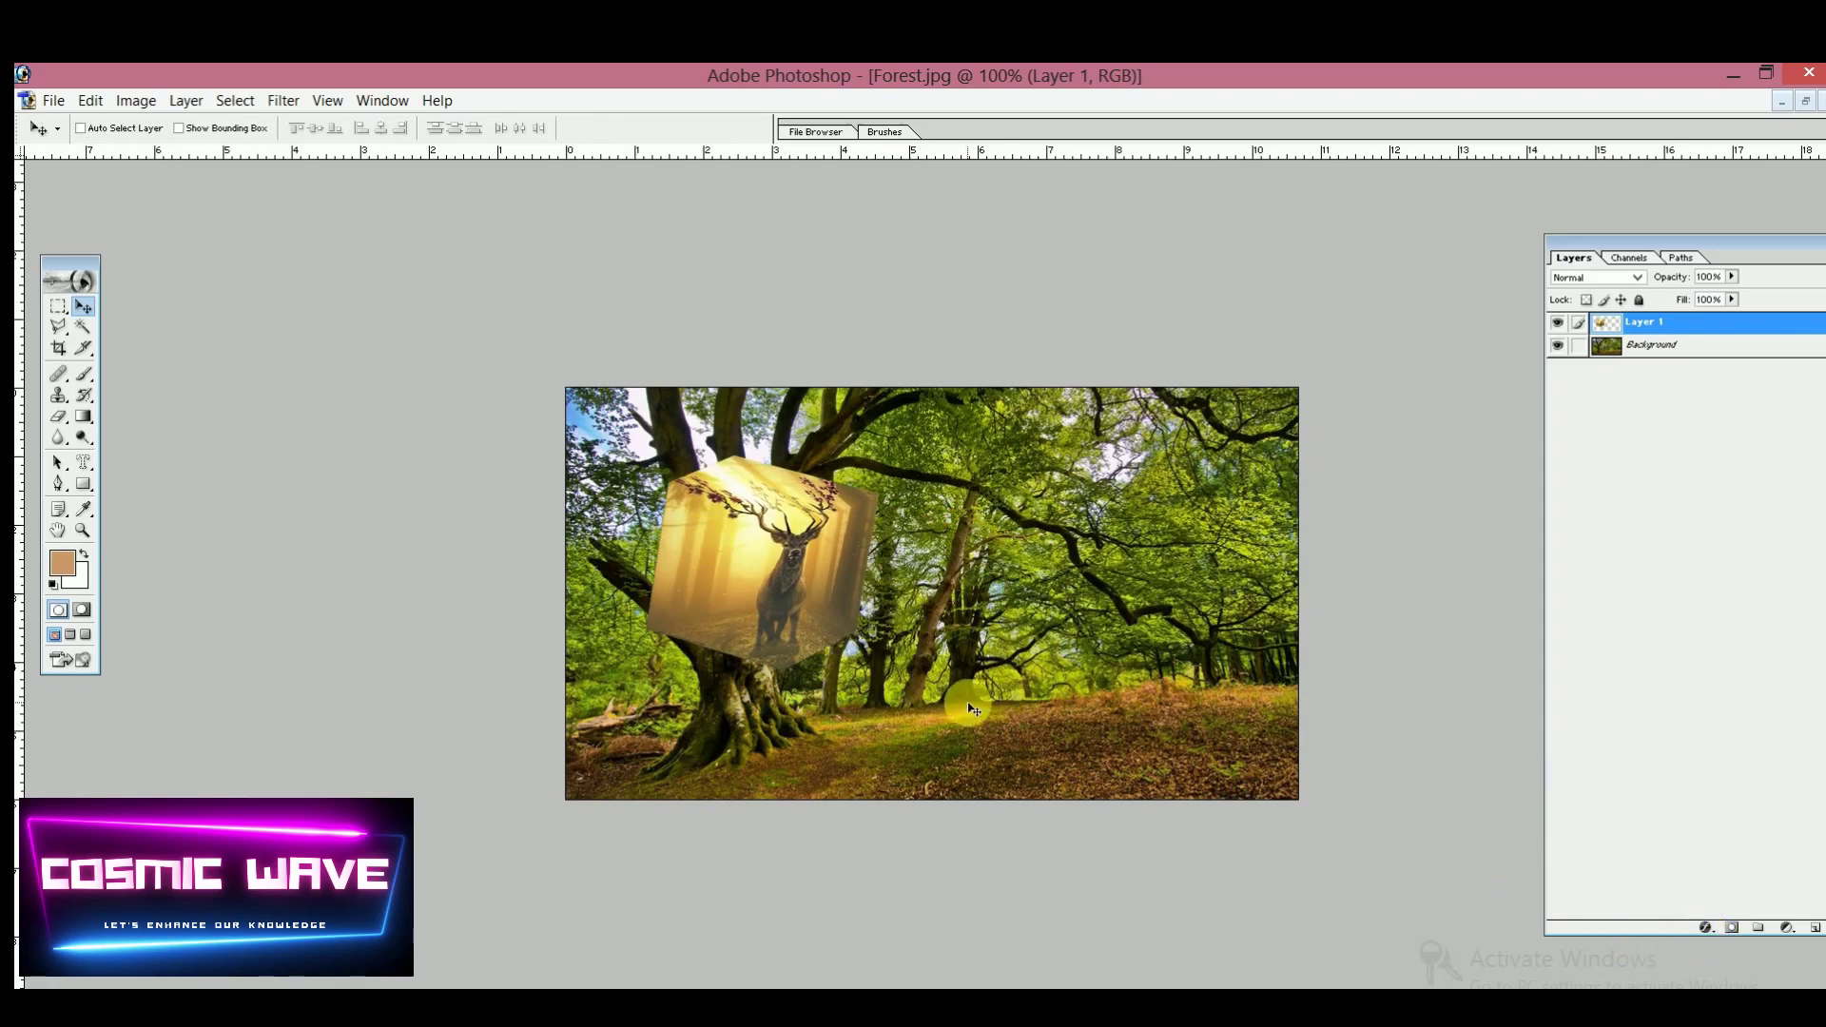
Alt-drag two copies of the deer cube to the right, lining up three cubes
left_click_drag(785, 584, 1157, 594)
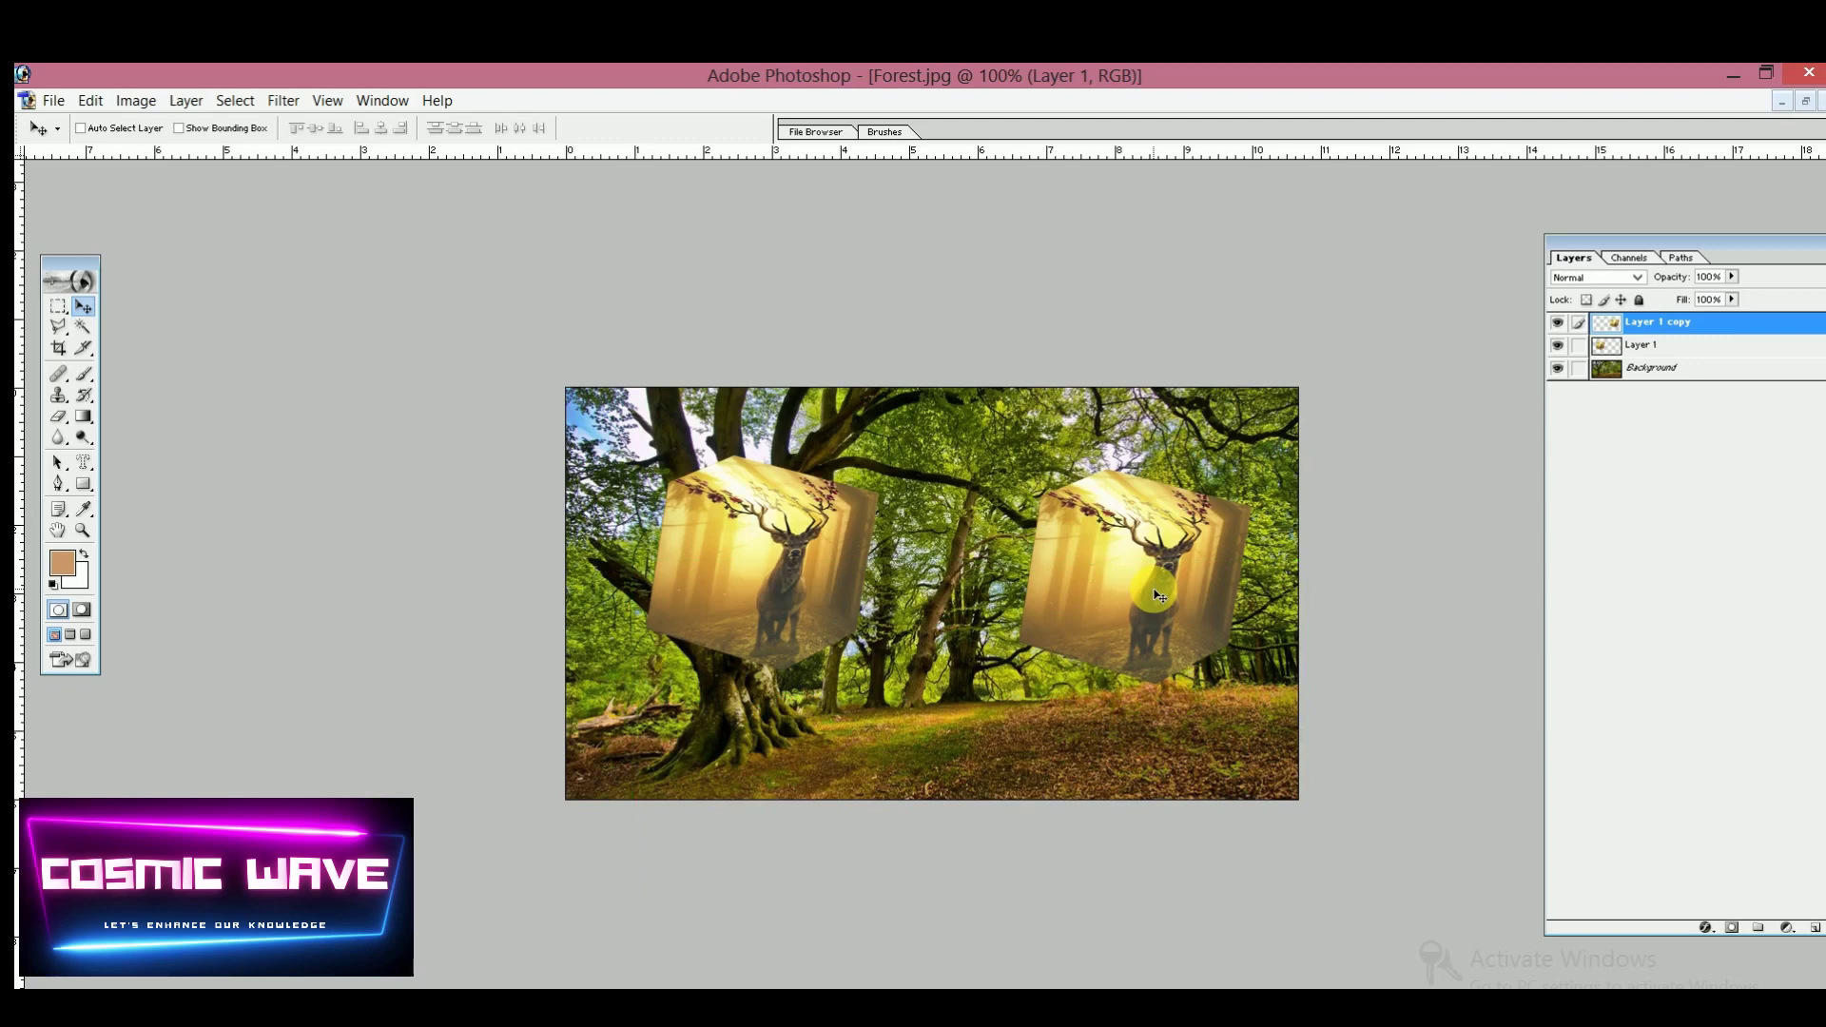
left_click(1161, 590)
left_click_drag(1161, 590, 1008, 591)
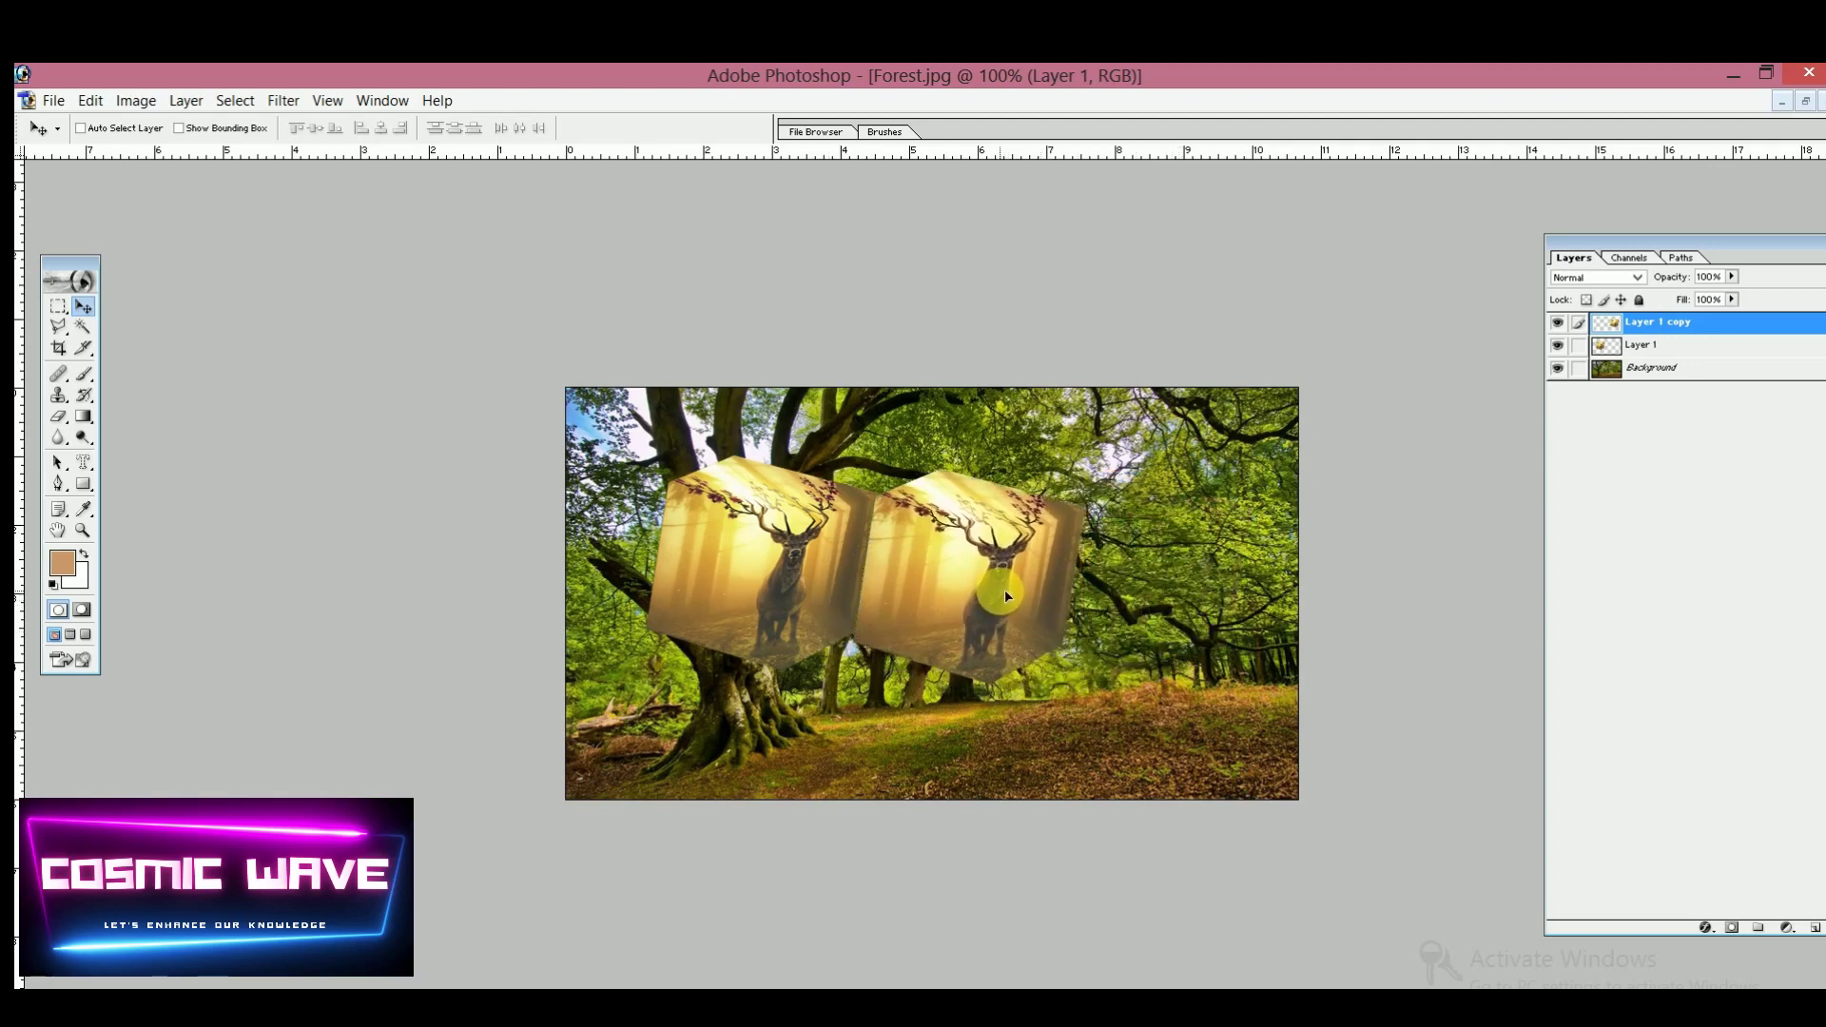
left_click_drag(997, 595, 1200, 611)
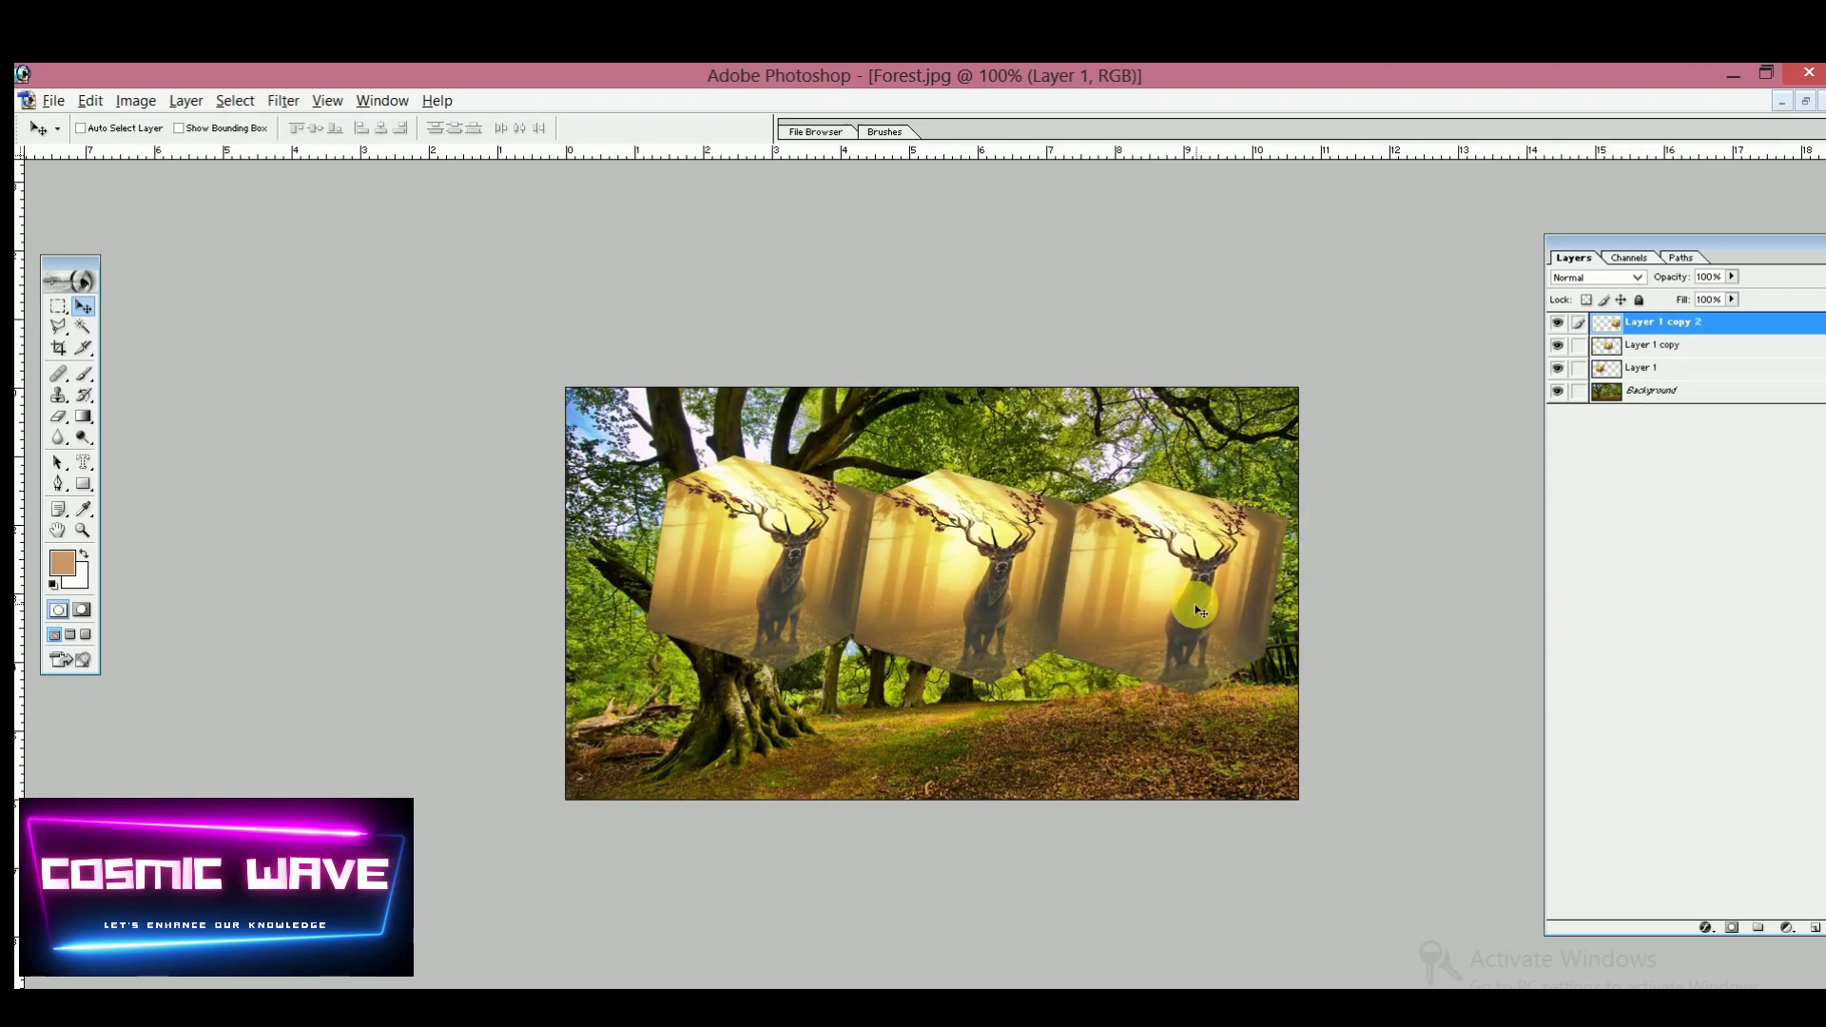